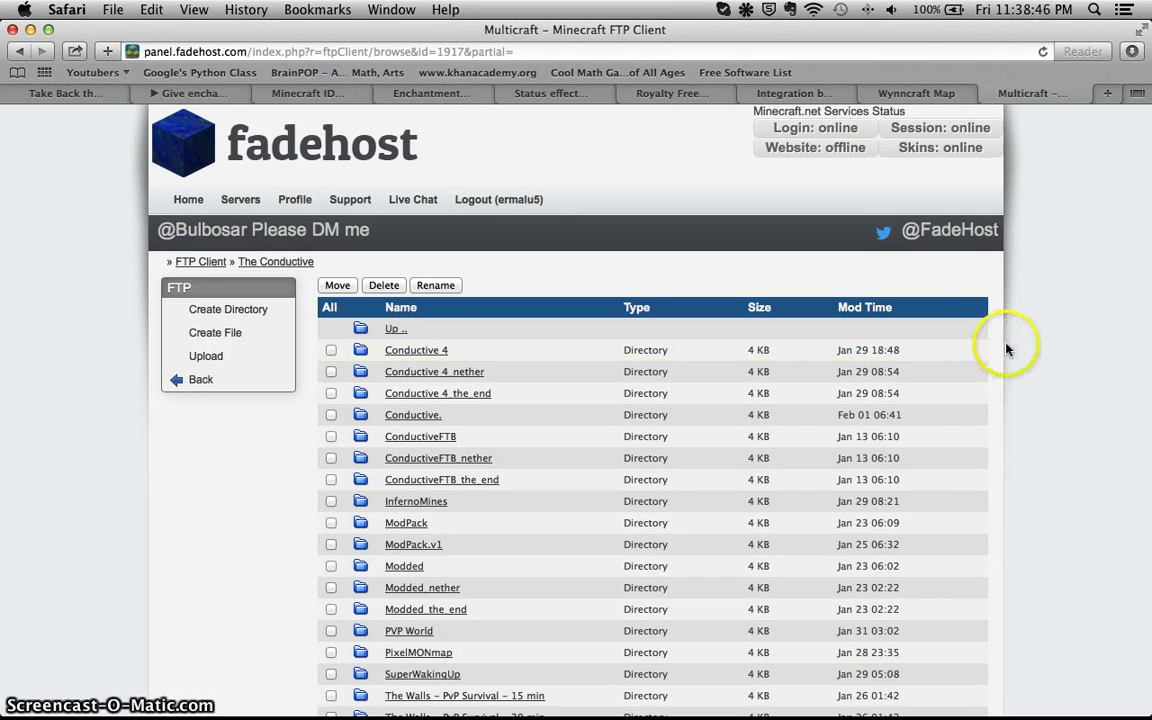
# - Look over the root-directory upload page's empty file and archive-to-unpack fields
pyautogui.scroll(-2, 1003, 352)
pyautogui.scroll(-2, 1039, 352)
pyautogui.scroll(-3, 1045, 355)
pyautogui.scroll(3, 1045, 357)
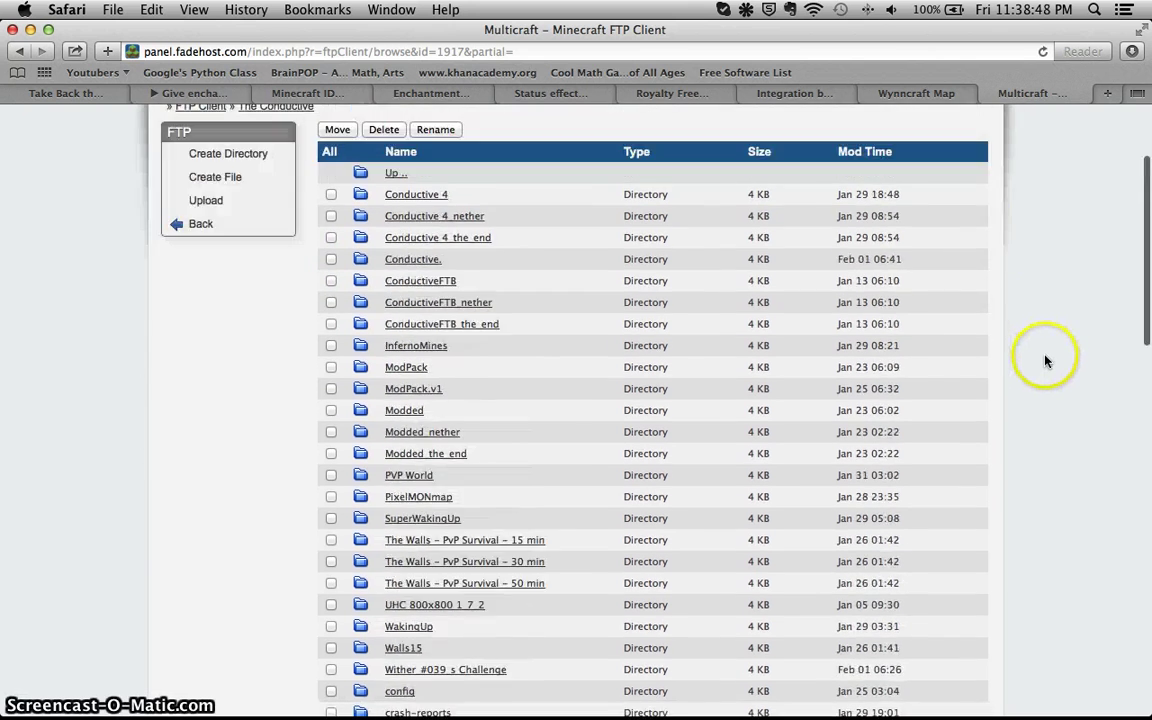
pyautogui.scroll(3, 1046, 360)
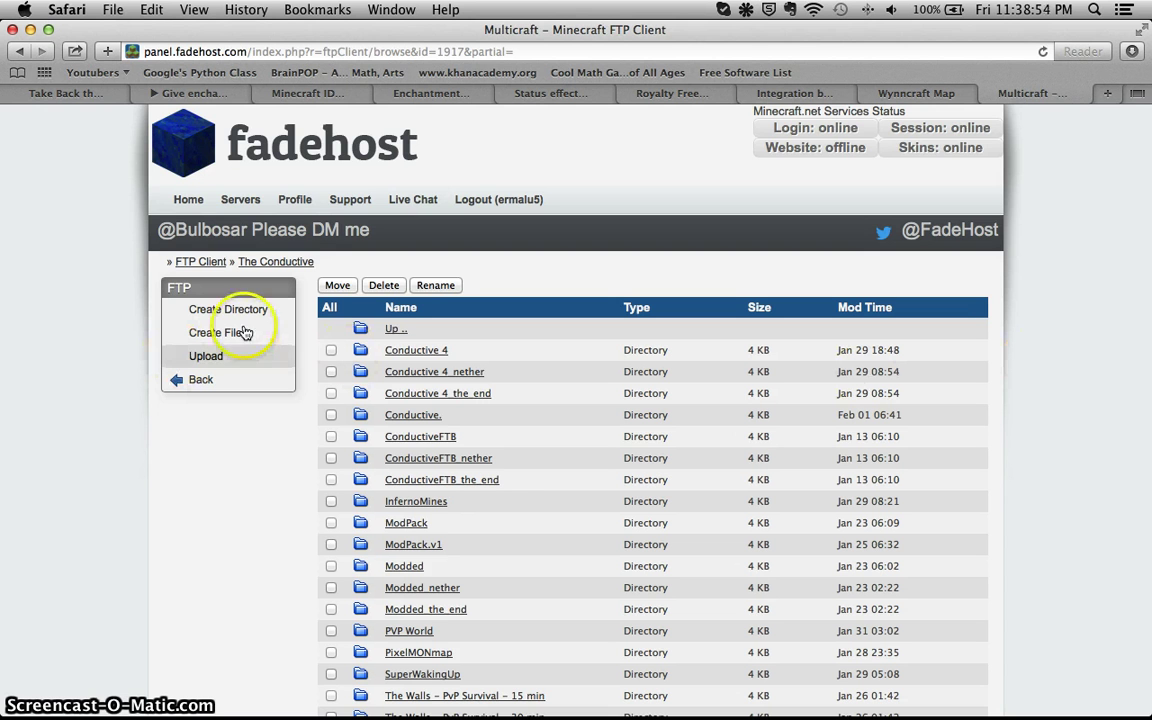
pyautogui.scroll(-3, 517, 347)
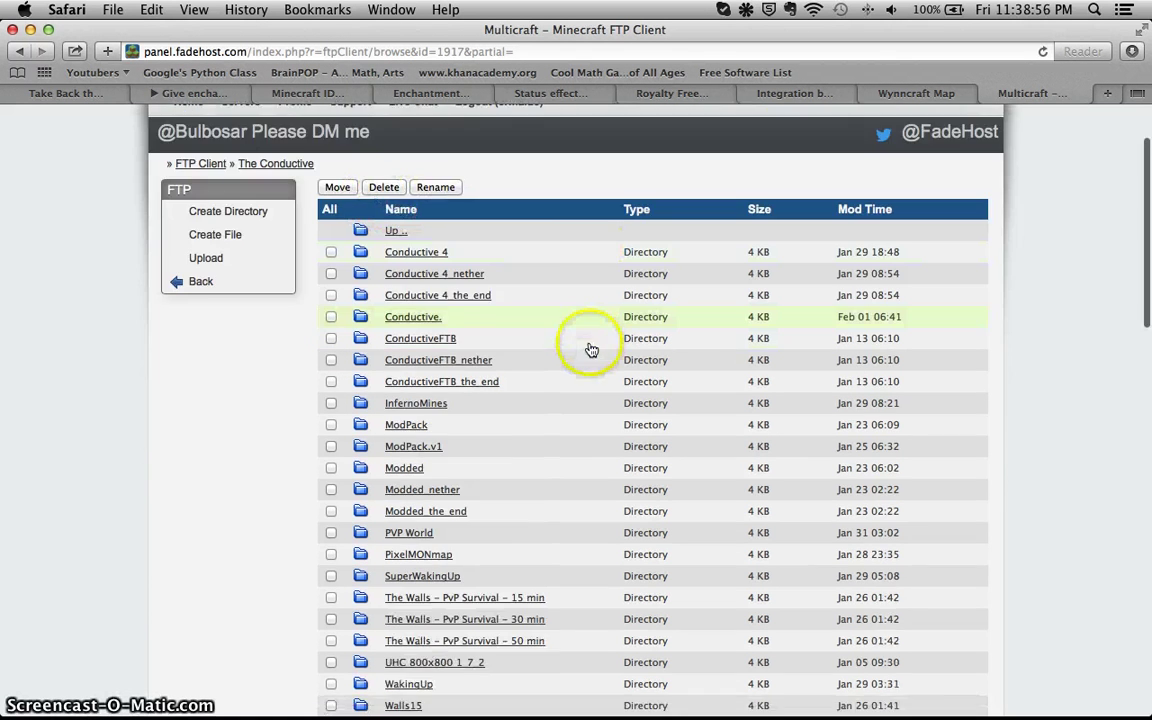
pyautogui.scroll(-2, 522, 347)
pyautogui.scroll(-5, 582, 356)
pyautogui.scroll(2, 545, 357)
pyautogui.scroll(8, 576, 357)
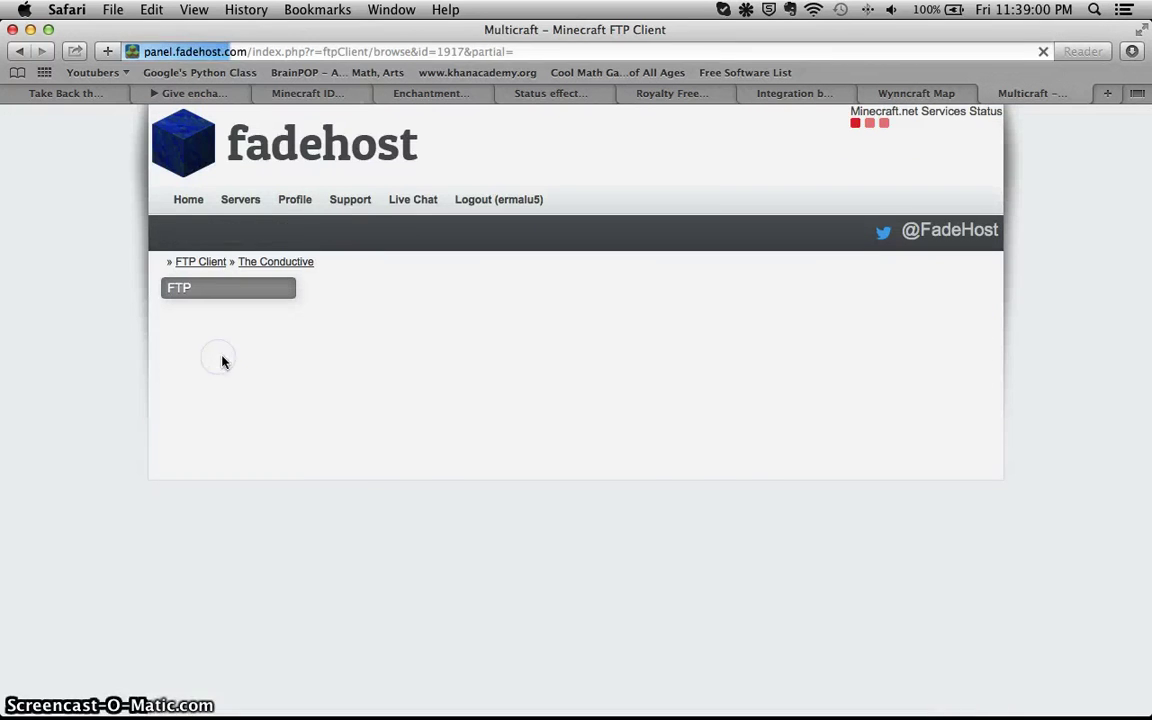
pyautogui.moveTo(664, 440); pyautogui.dragTo(664, 438)
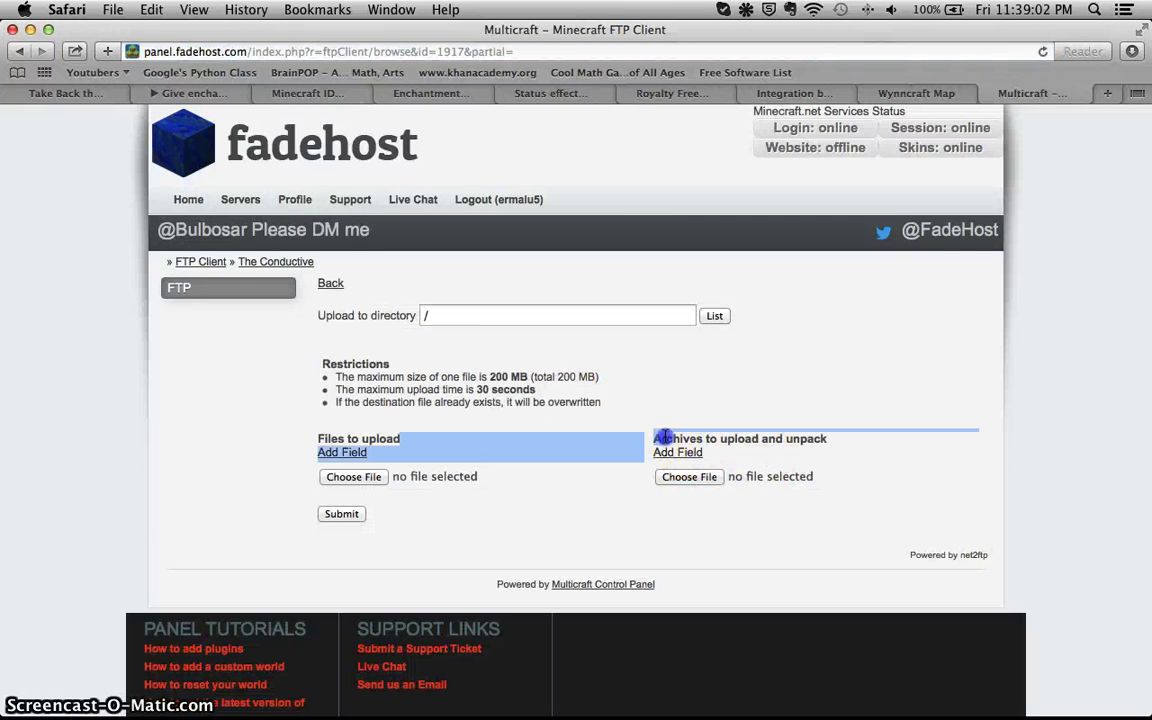
pyautogui.click(688, 438)
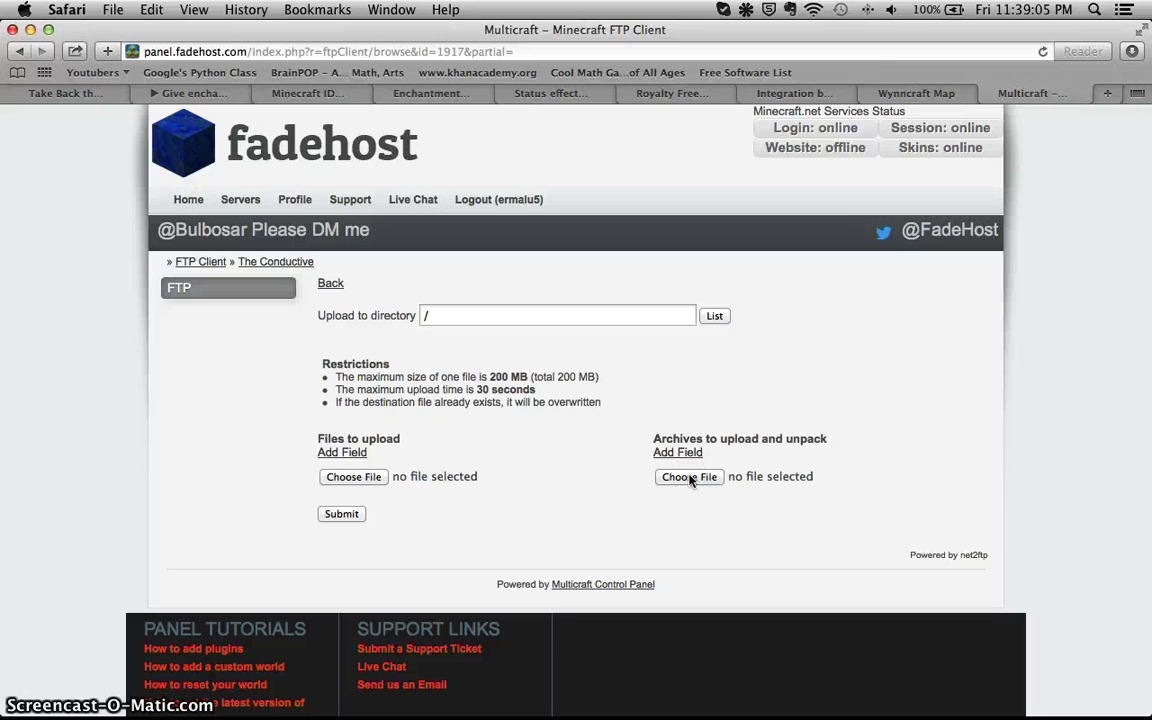
# - Pick Withers Challenge 1.6.zip from the Downloads folder under Archives to upload and unpack
pyautogui.click(689, 477)
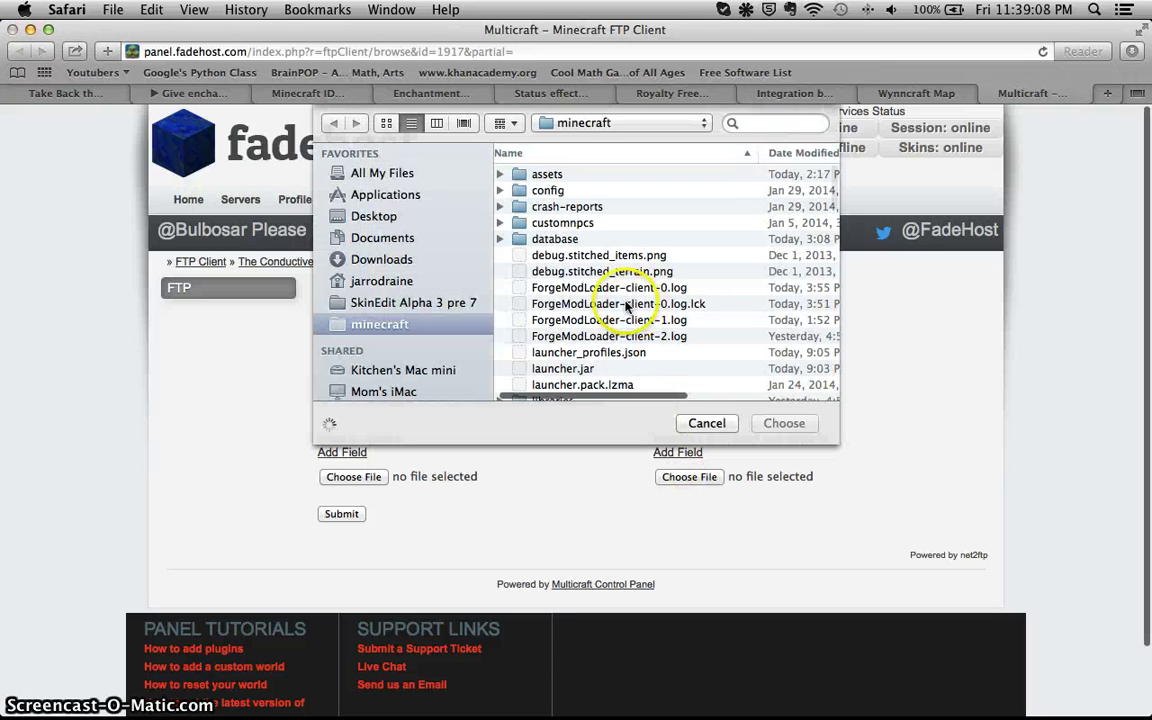
pyautogui.scroll(-1, 614, 309)
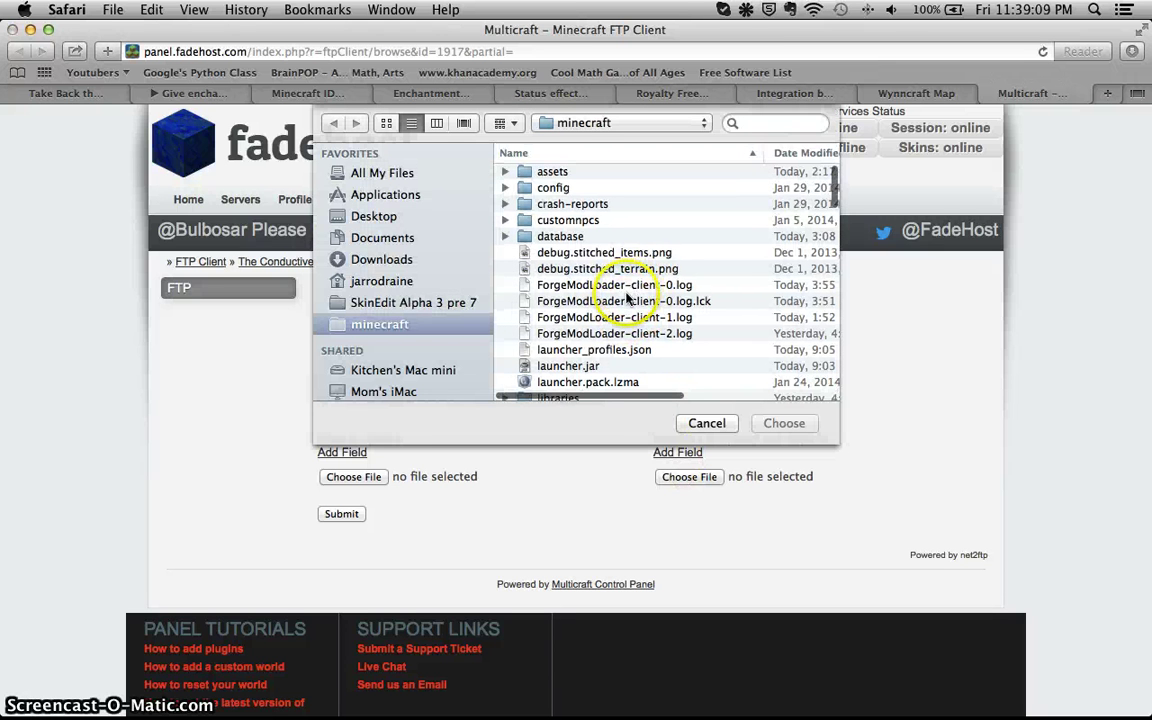
pyautogui.click(392, 260)
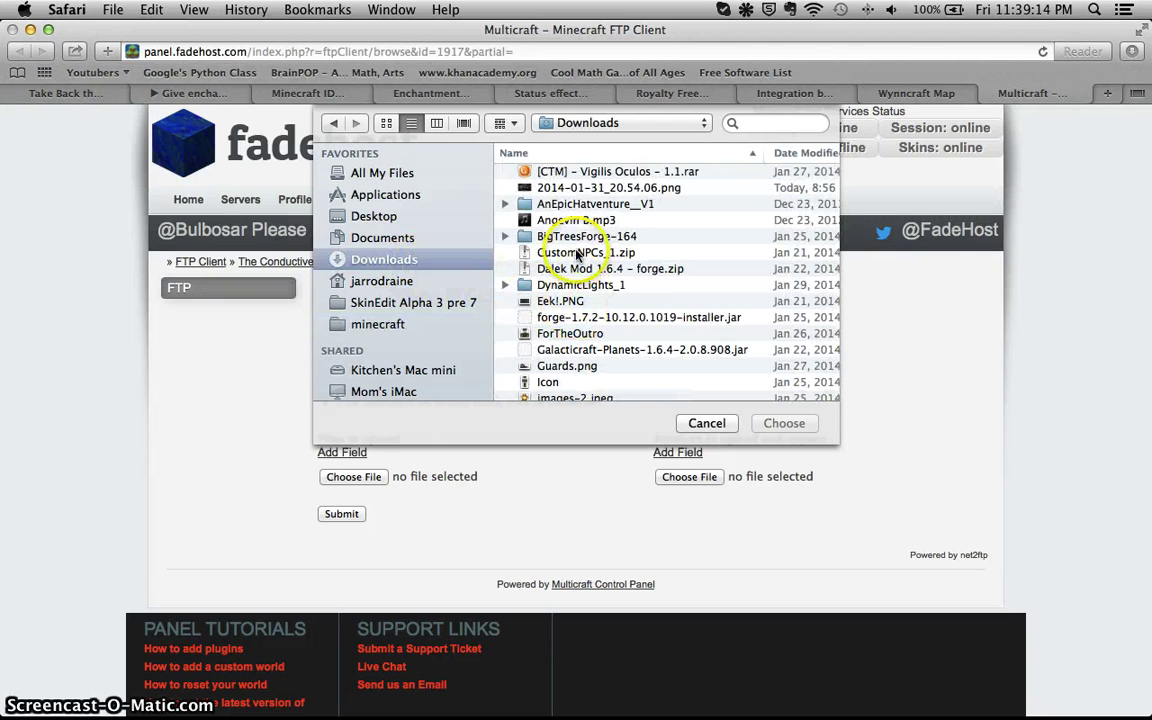
pyautogui.scroll(-3, 577, 270)
pyautogui.scroll(-4, 577, 272)
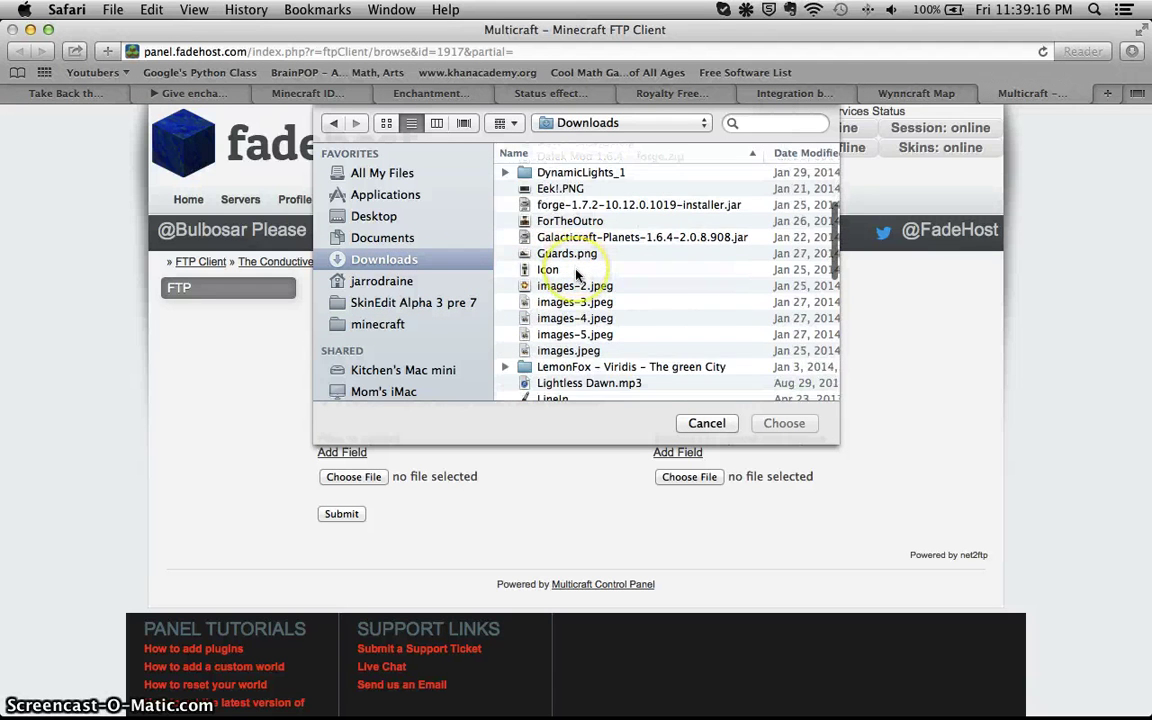
pyautogui.scroll(-3, 577, 275)
pyautogui.scroll(-2, 578, 274)
pyautogui.scroll(-3, 579, 274)
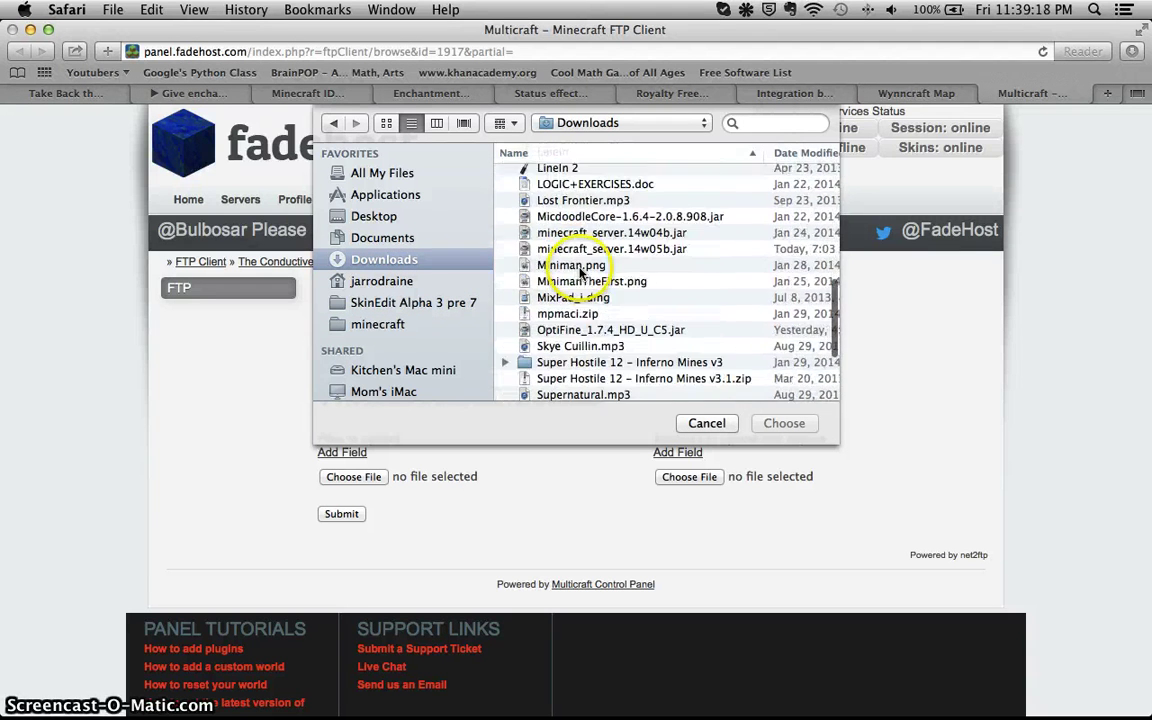
pyautogui.scroll(-3, 580, 273)
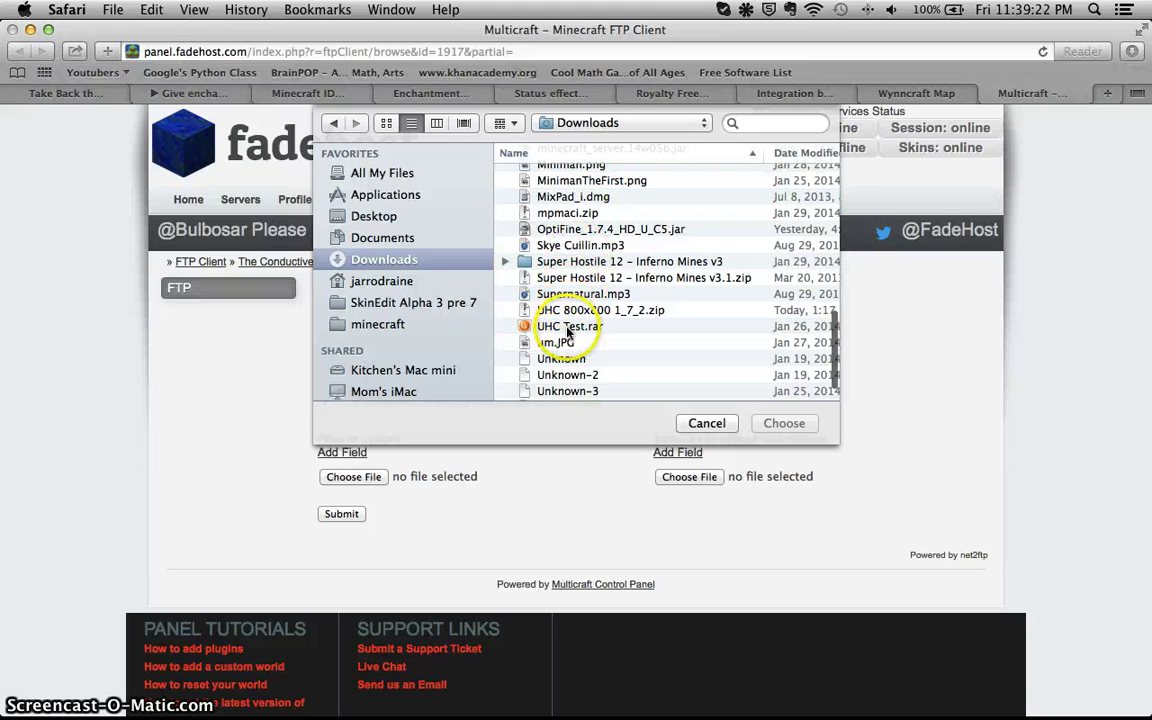
pyautogui.scroll(5, 565, 335)
pyautogui.scroll(1, 558, 345)
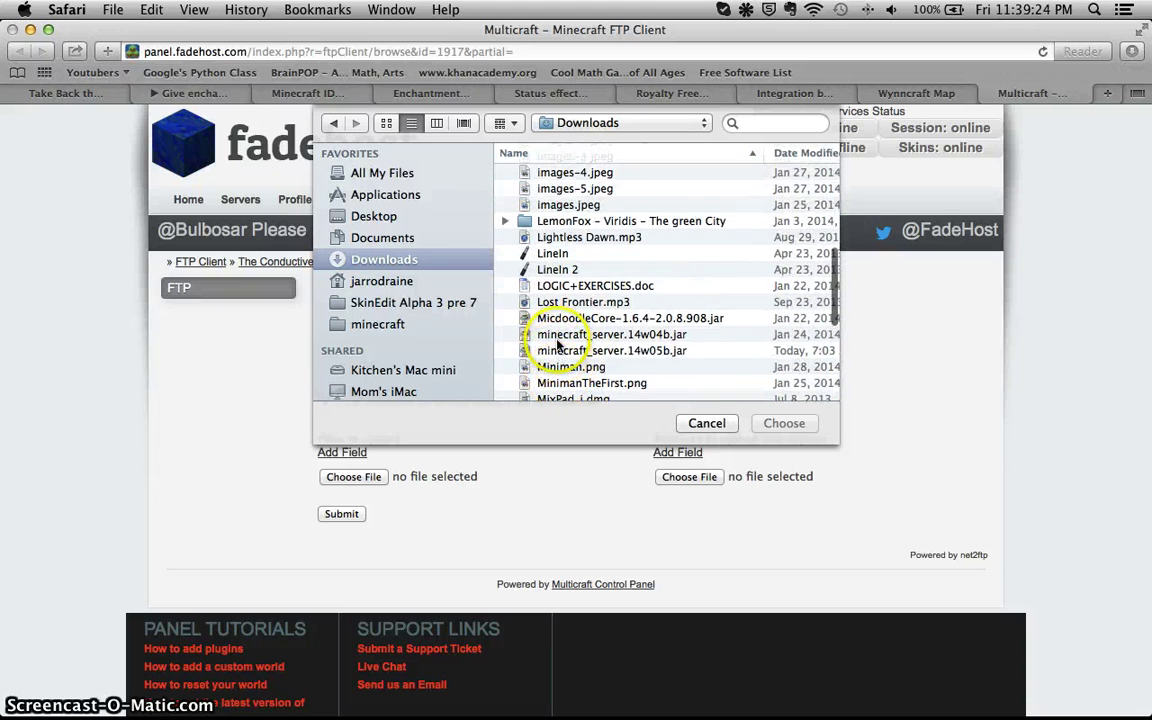
pyautogui.scroll(-5, 556, 340)
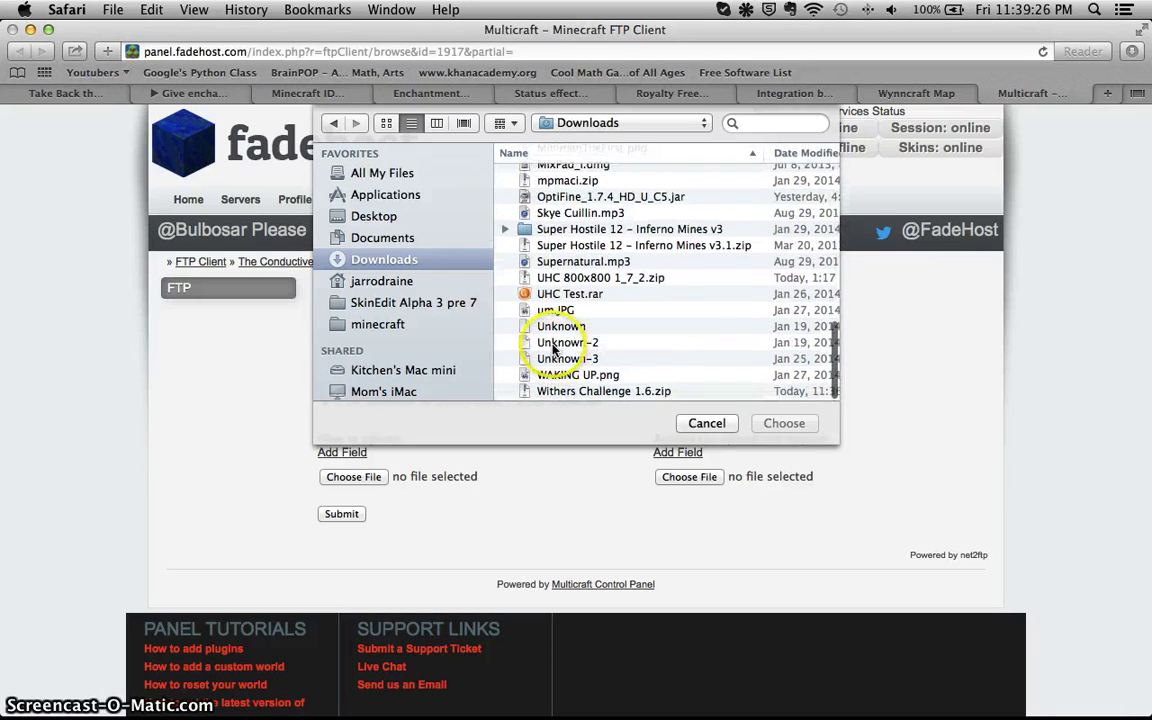
pyautogui.click(590, 392)
# - Confirm the Withers Challenge 1.6.zip selection, submit it, and review the unpack log
pyautogui.click(812, 436)
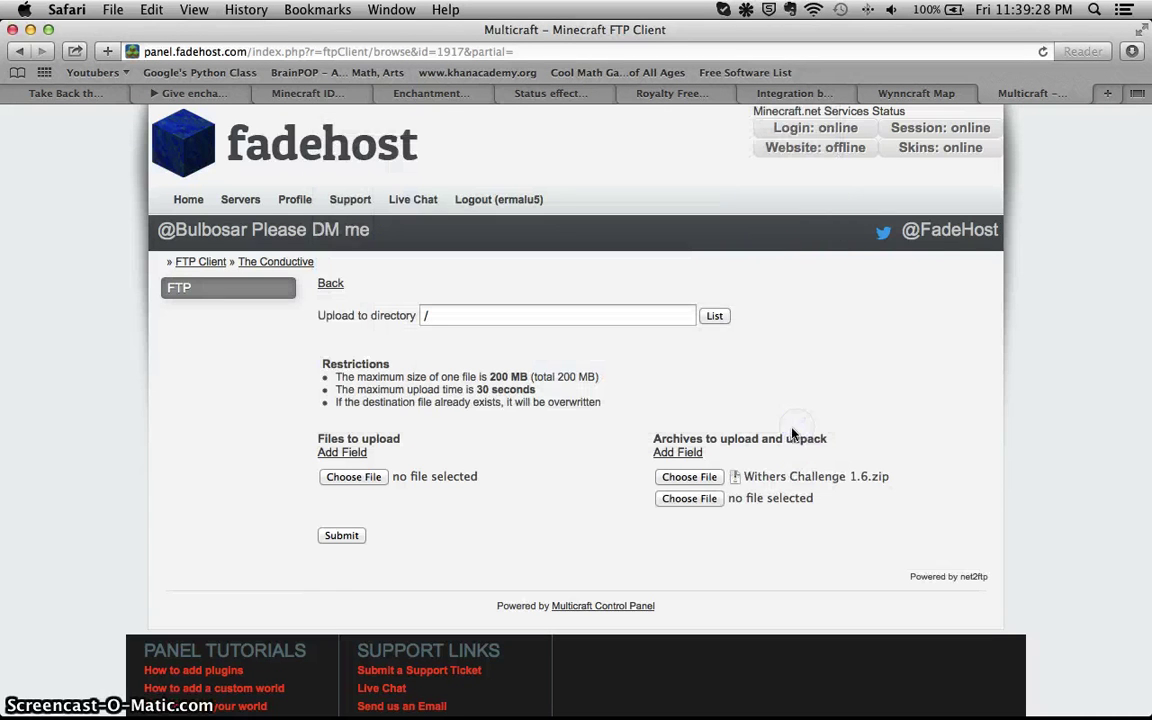
pyautogui.click(338, 537)
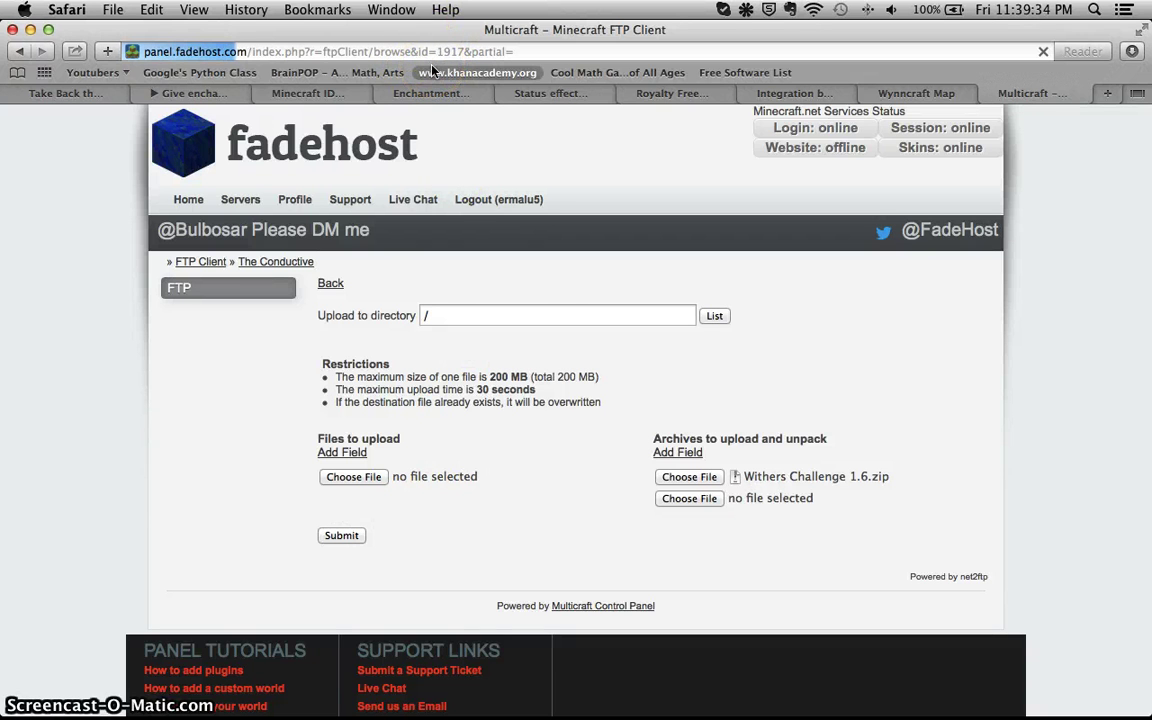
pyautogui.scroll(-2, 443, 322)
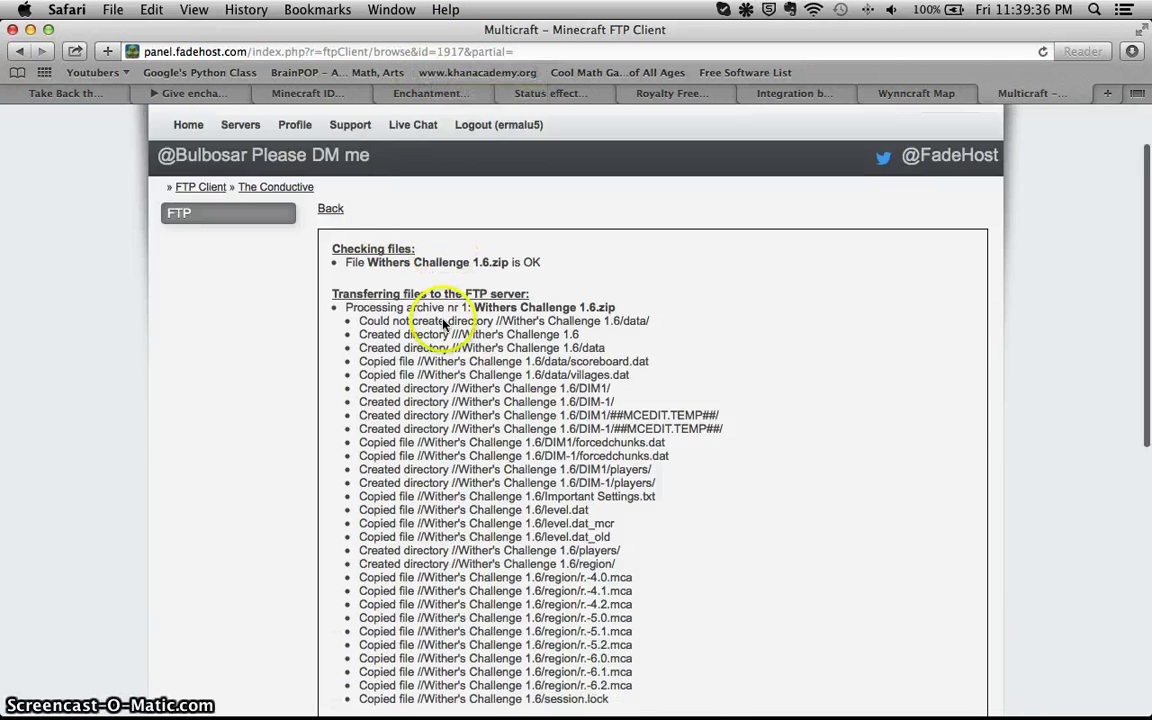
pyautogui.scroll(-2, 443, 322)
pyautogui.scroll(3, 374, 163)
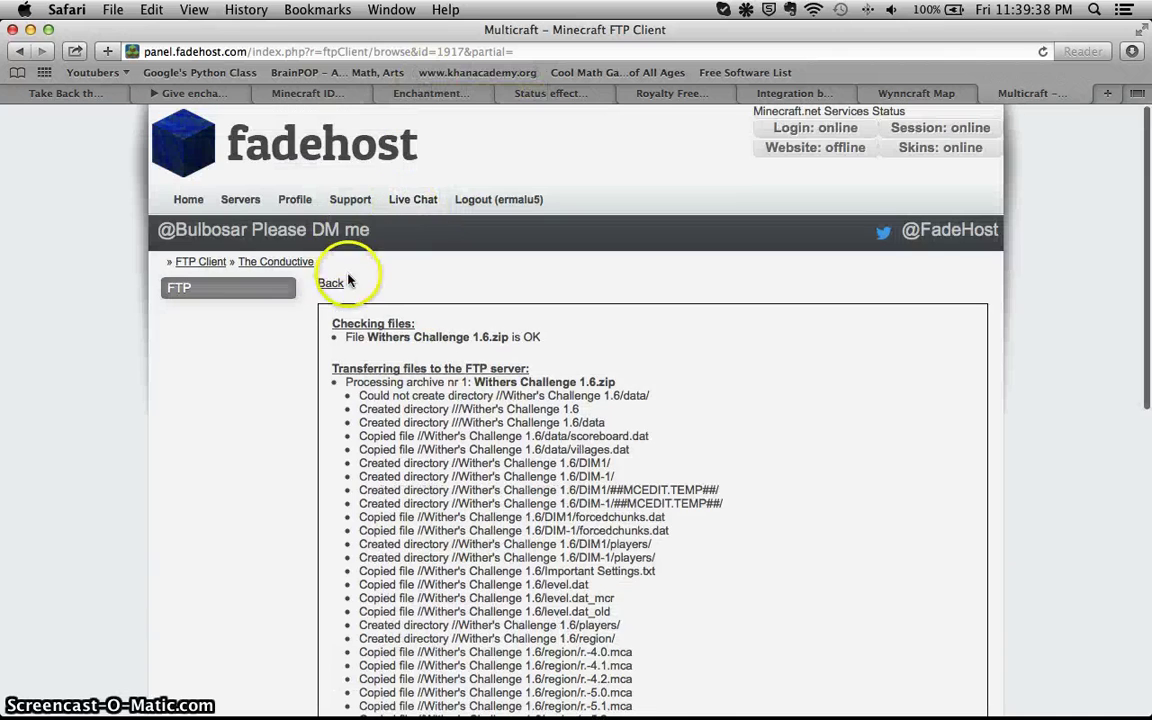
# - Return to the root listing and open the new Wither's Challenge 1.6 folder
pyautogui.click(329, 285)
pyautogui.scroll(-3, 476, 329)
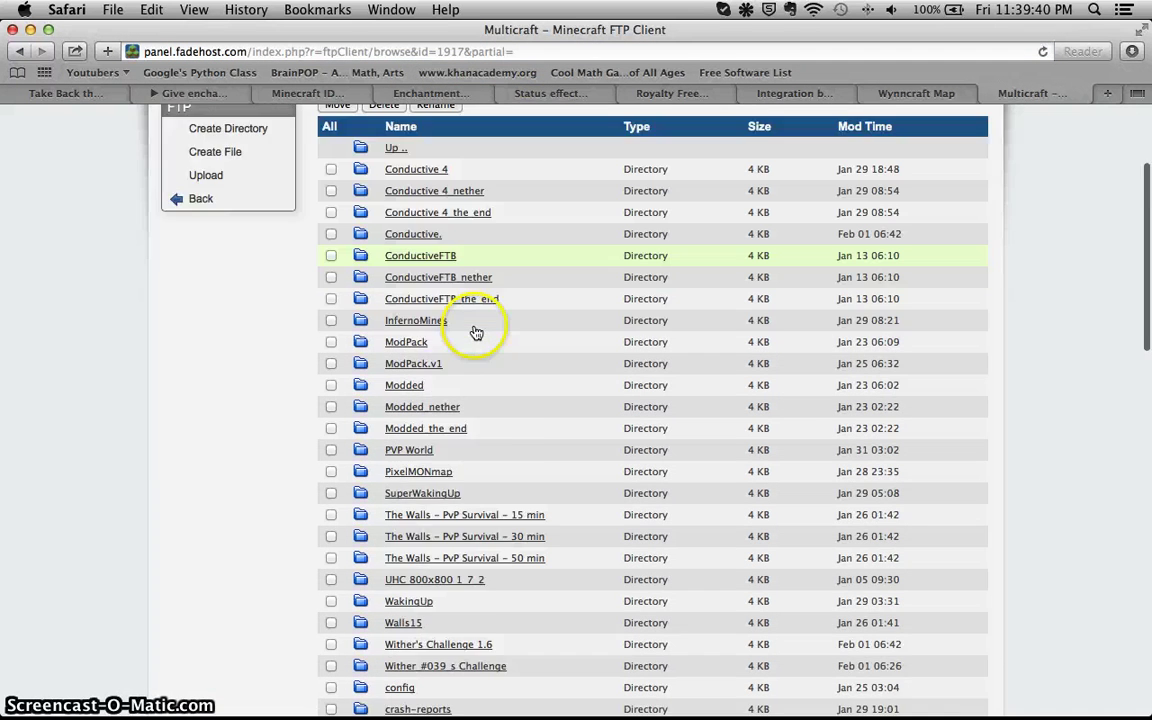
pyautogui.scroll(-3, 476, 331)
pyautogui.scroll(-2, 476, 331)
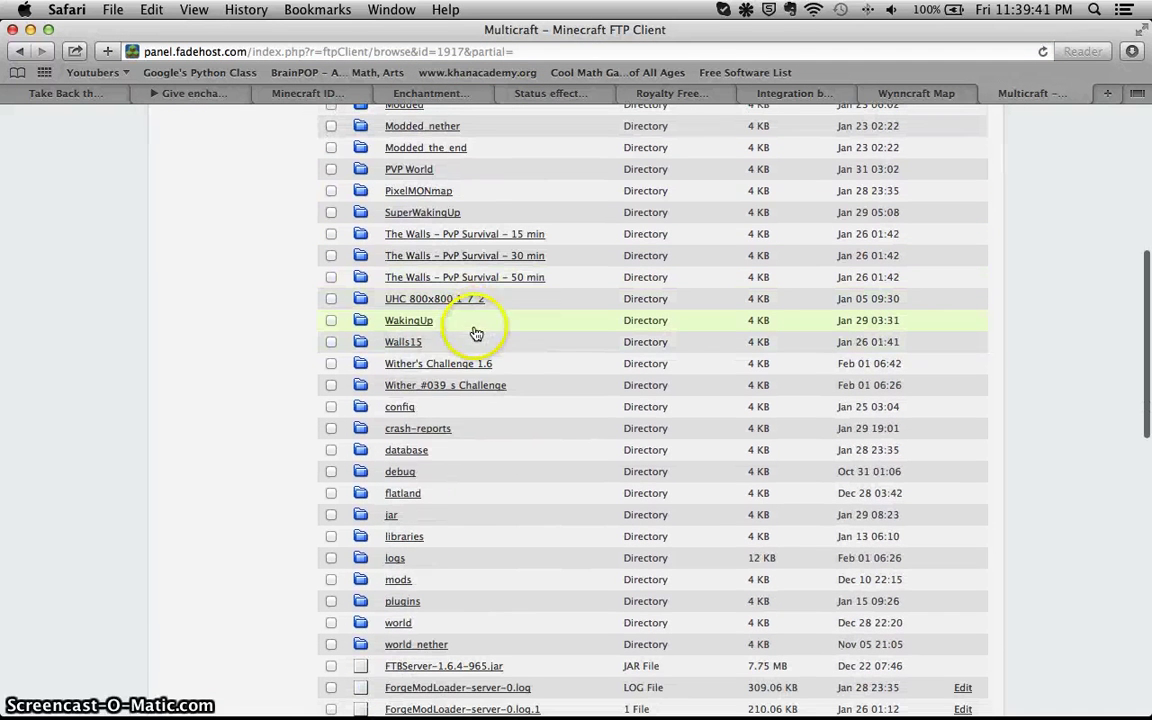
pyautogui.rightClick(401, 366)
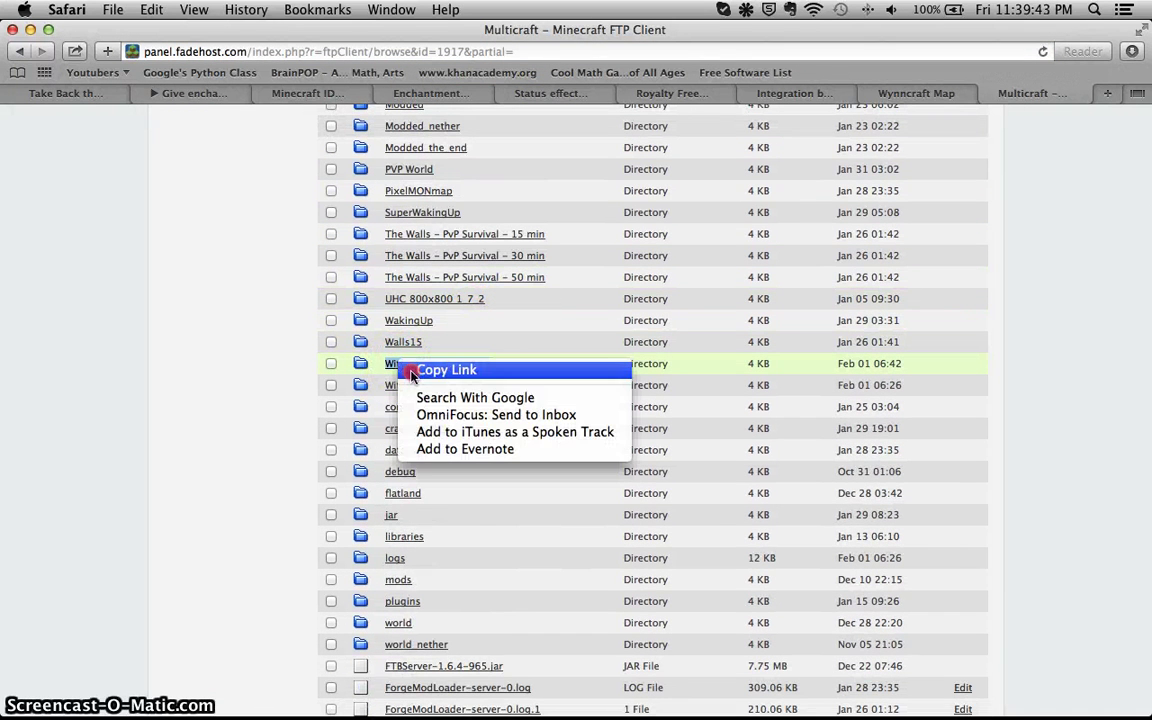
pyautogui.click(231, 380)
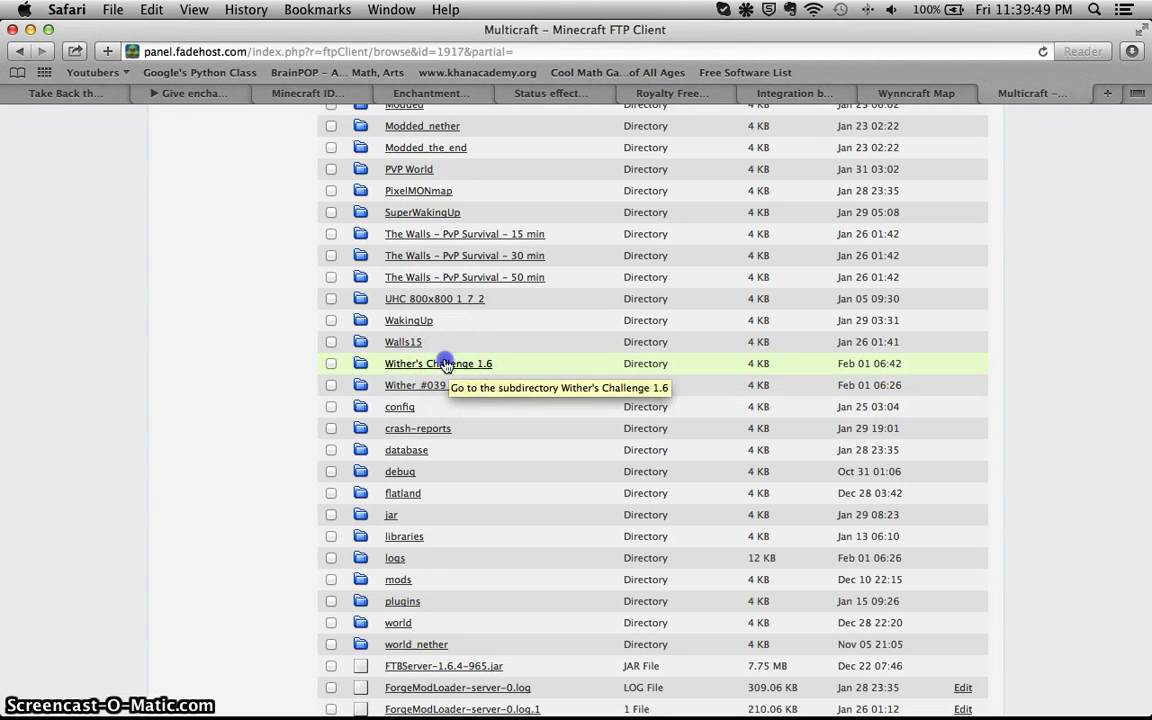
pyautogui.click(445, 364)
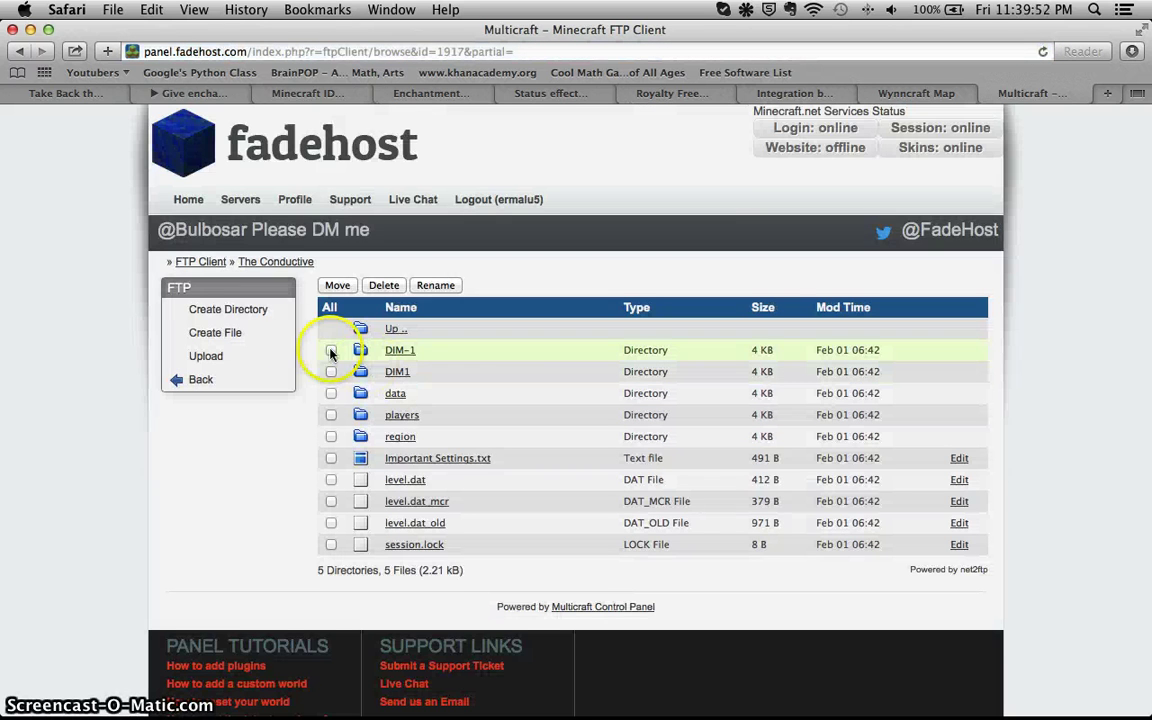
# - Go back twice to the root listing showing both Wither's Challenge folders
pyautogui.click(20, 51)
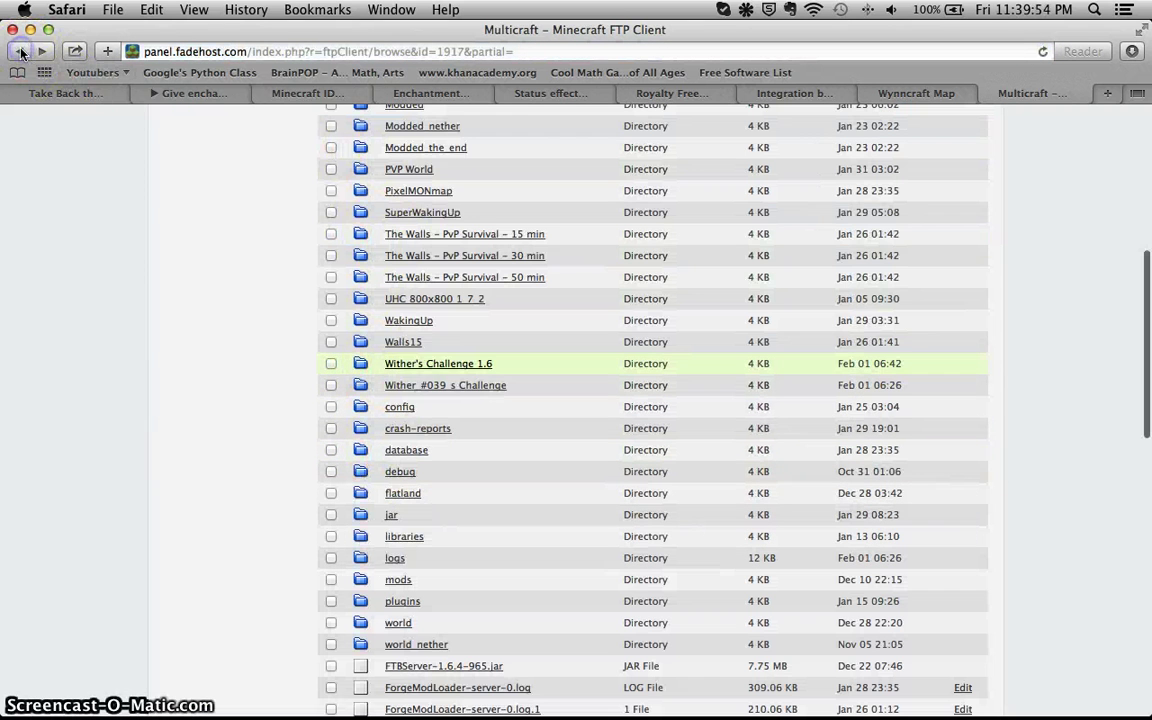
pyautogui.click(20, 51)
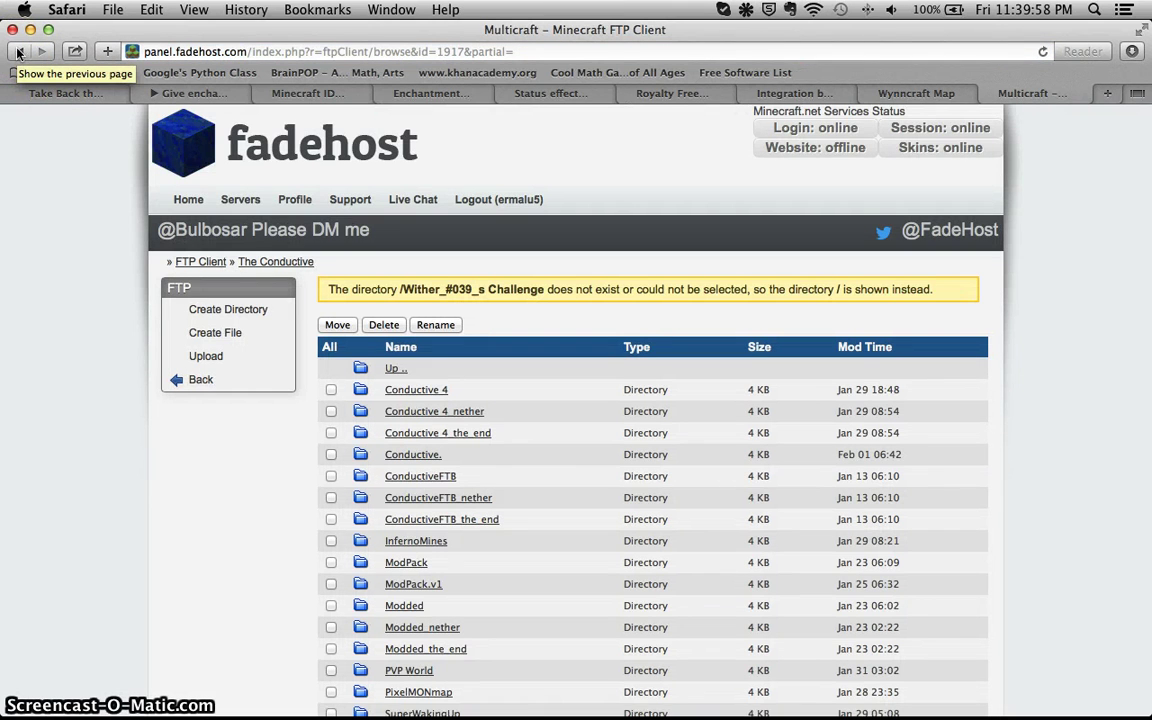
pyautogui.scroll(-4, 572, 283)
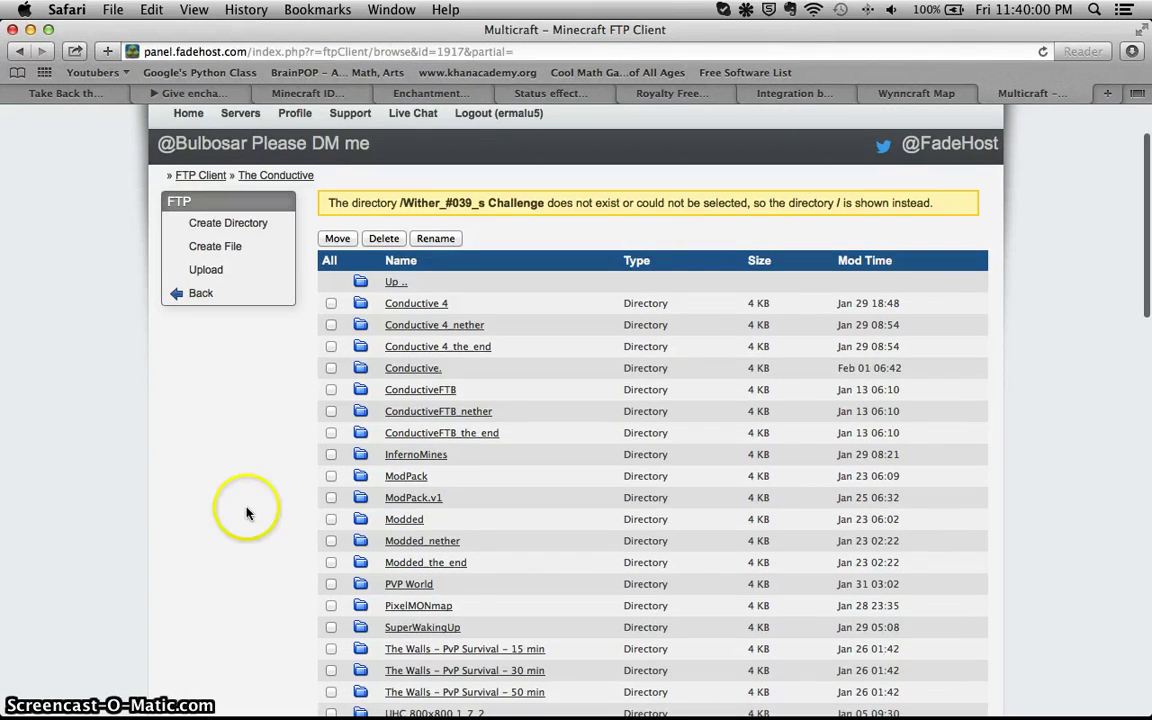
pyautogui.scroll(-1, 263, 490)
pyautogui.scroll(-4, 420, 470)
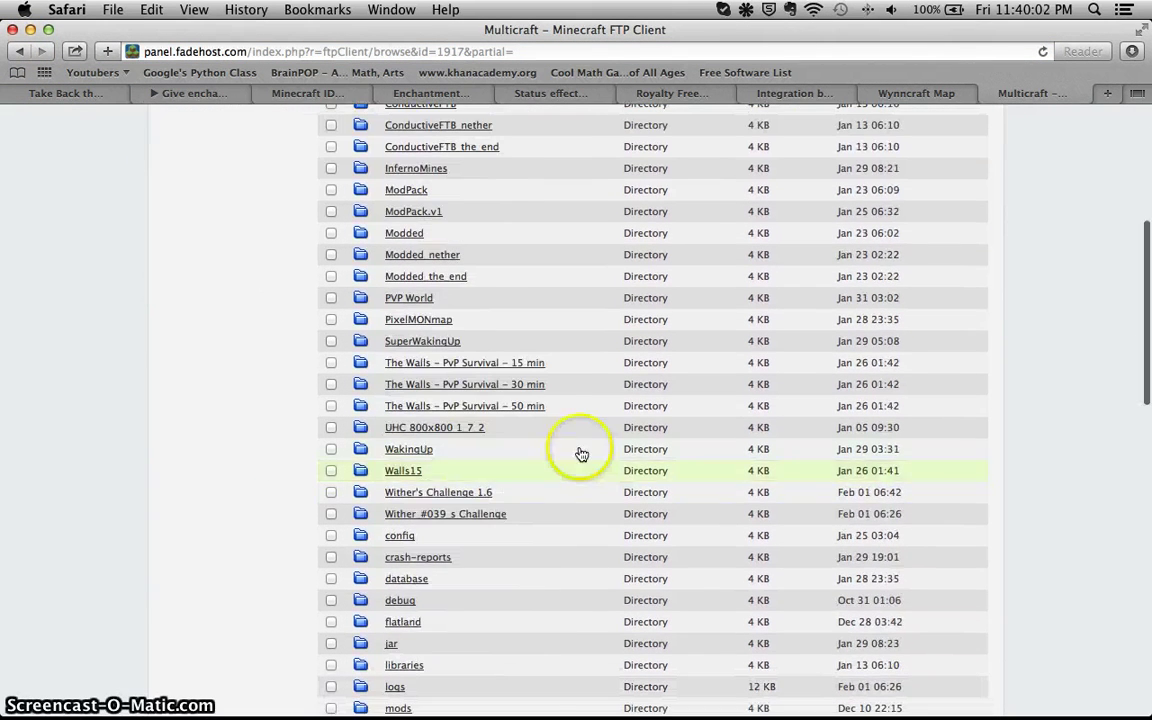
pyautogui.scroll(7, 480, 420)
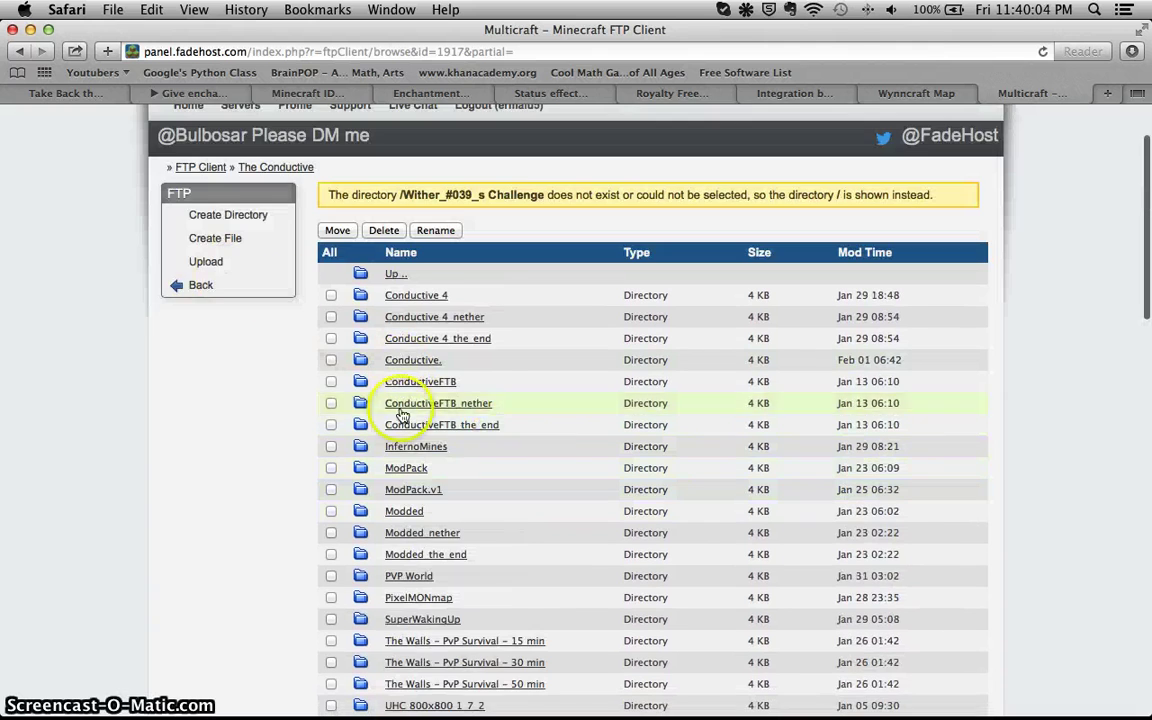
pyautogui.scroll(-2, 340, 420)
pyautogui.scroll(-4, 460, 560)
# - Open the jar folder and bring up an upload form targeting /jar
pyautogui.scroll(-5, 443, 484)
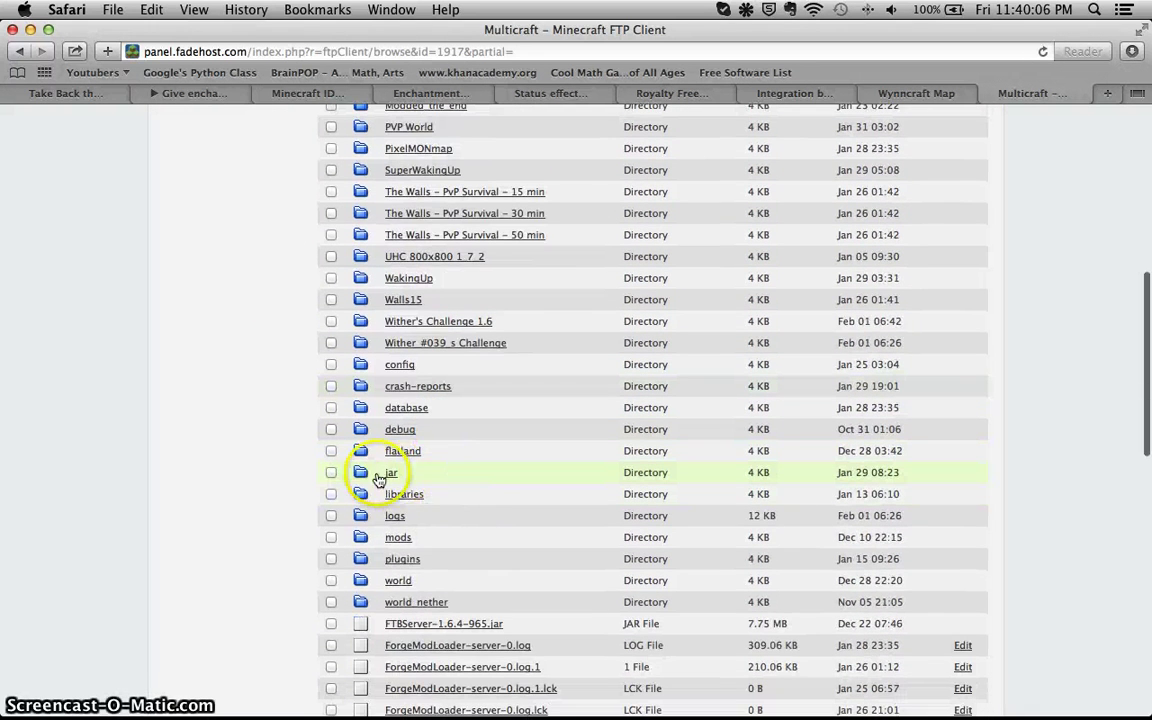
pyautogui.click(391, 476)
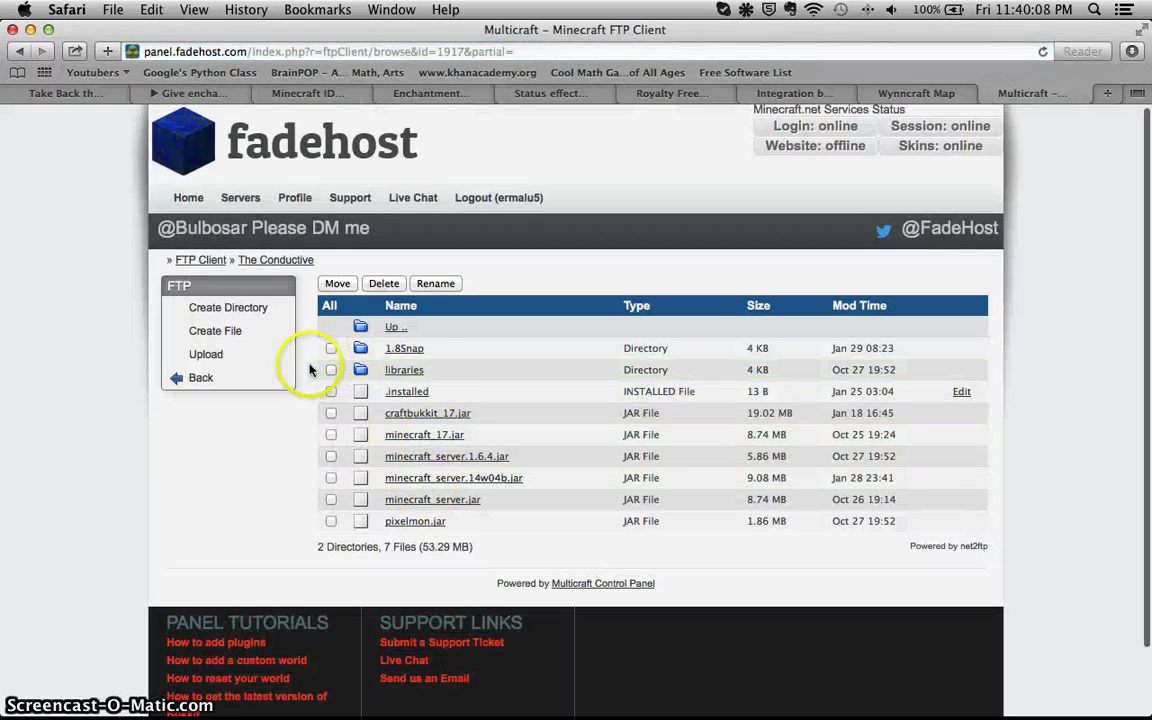
pyautogui.click(437, 479)
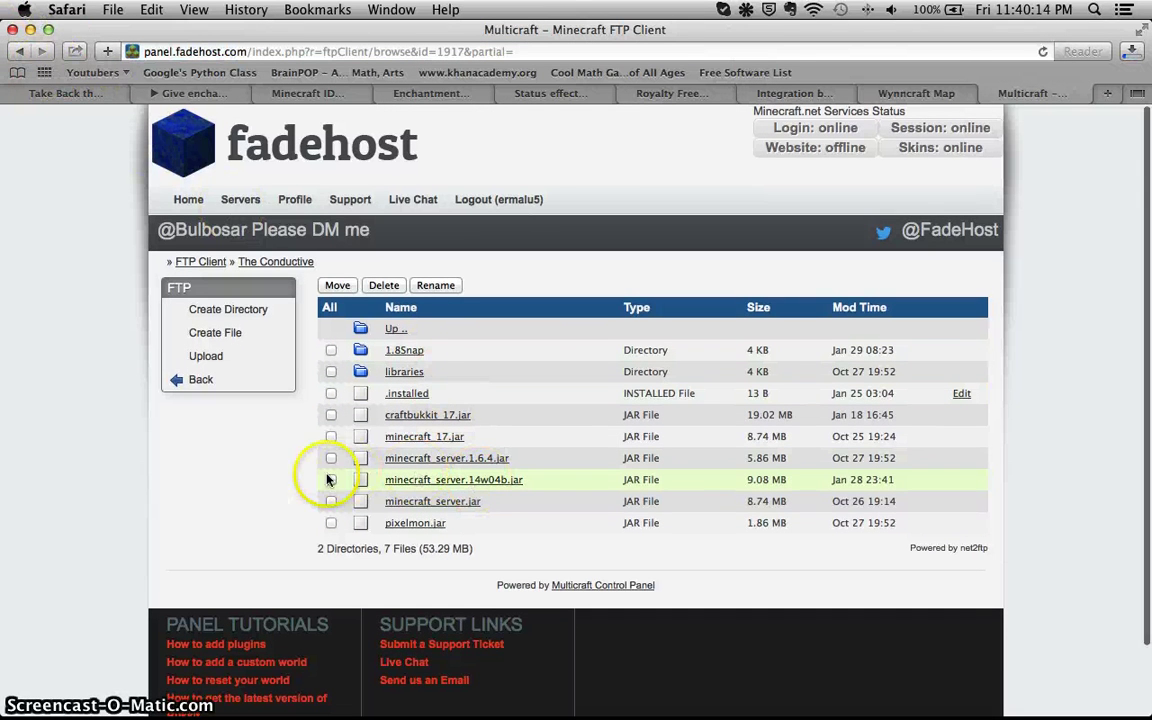
pyautogui.click(231, 357)
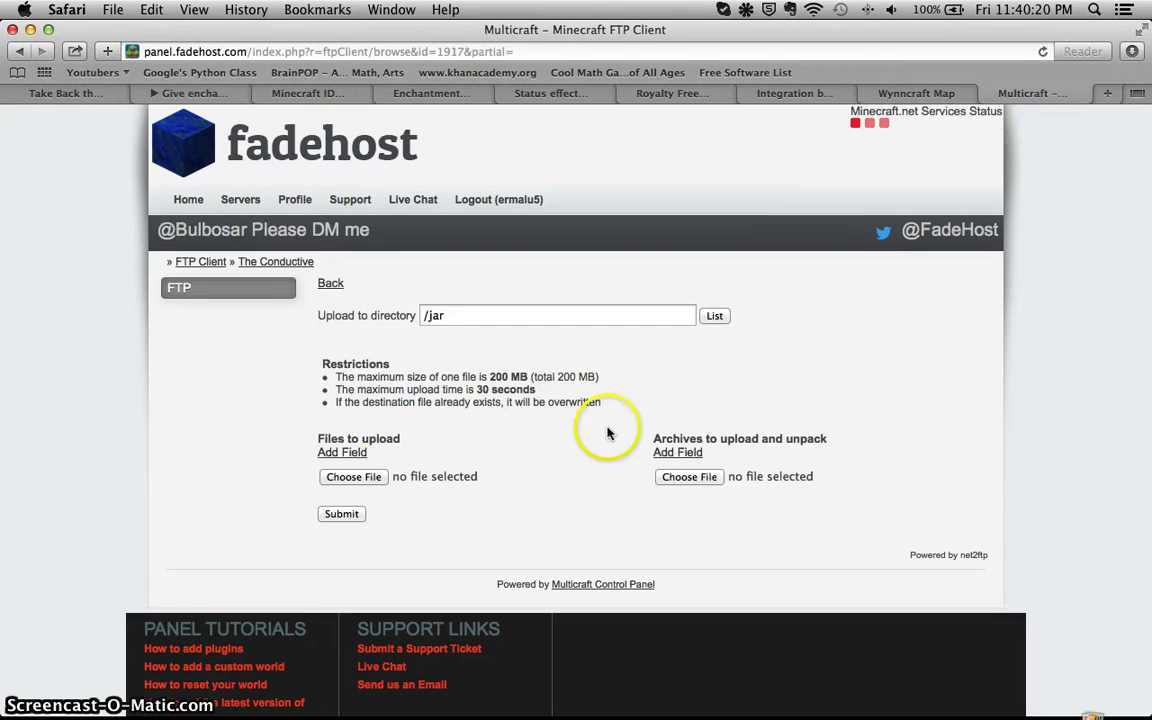
# - Select minecraft_server.14w05b.jar from Downloads as the file to upload
pyautogui.click(360, 475)
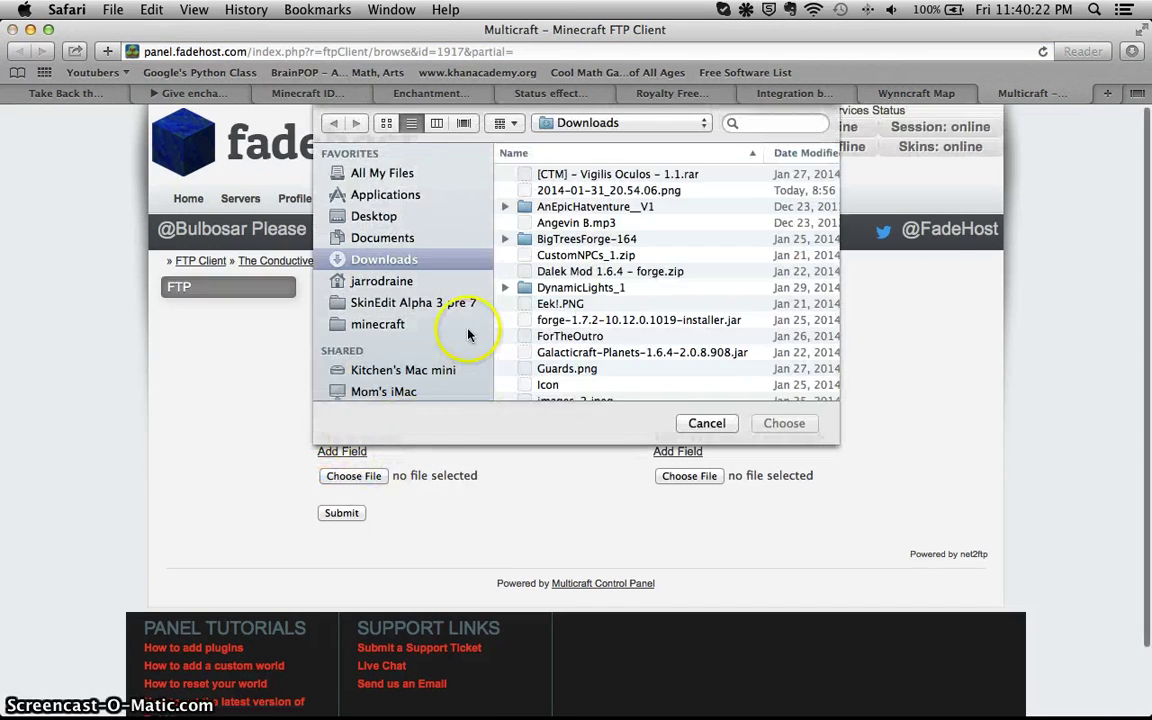
pyautogui.scroll(-1, 615, 330)
pyautogui.scroll(-5, 615, 330)
pyautogui.scroll(10, 560, 300)
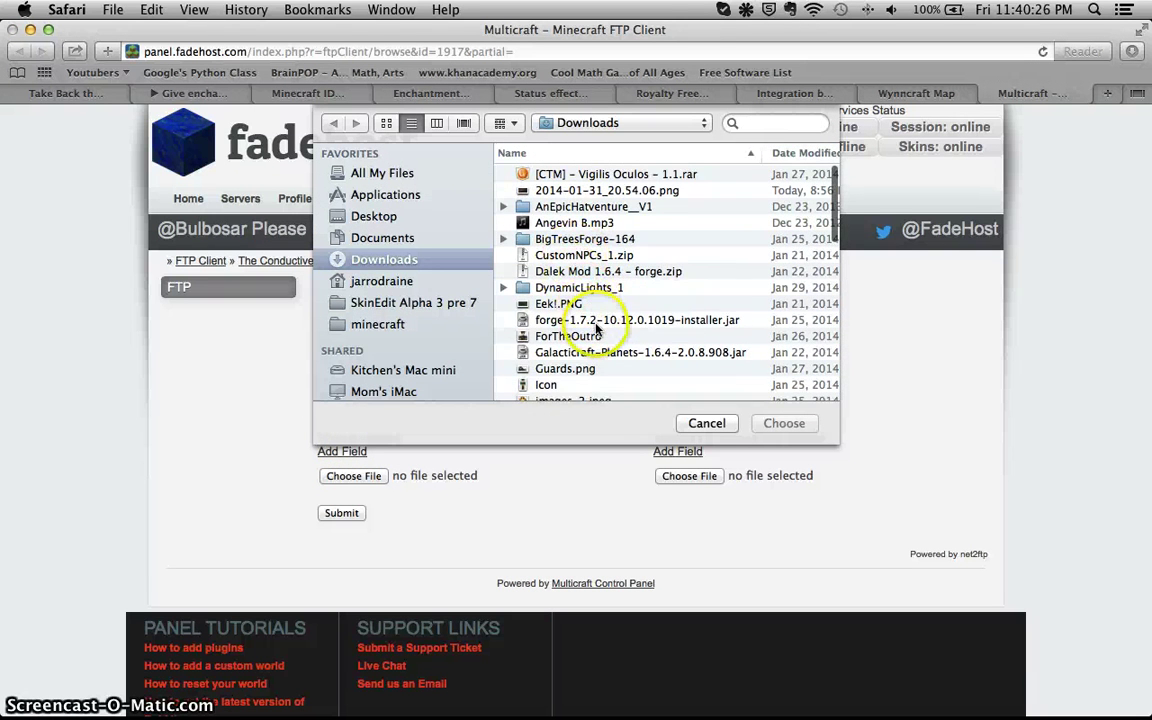
pyautogui.scroll(-5, 597, 322)
pyautogui.scroll(-5, 600, 328)
pyautogui.hscroll(1, 605, 232)
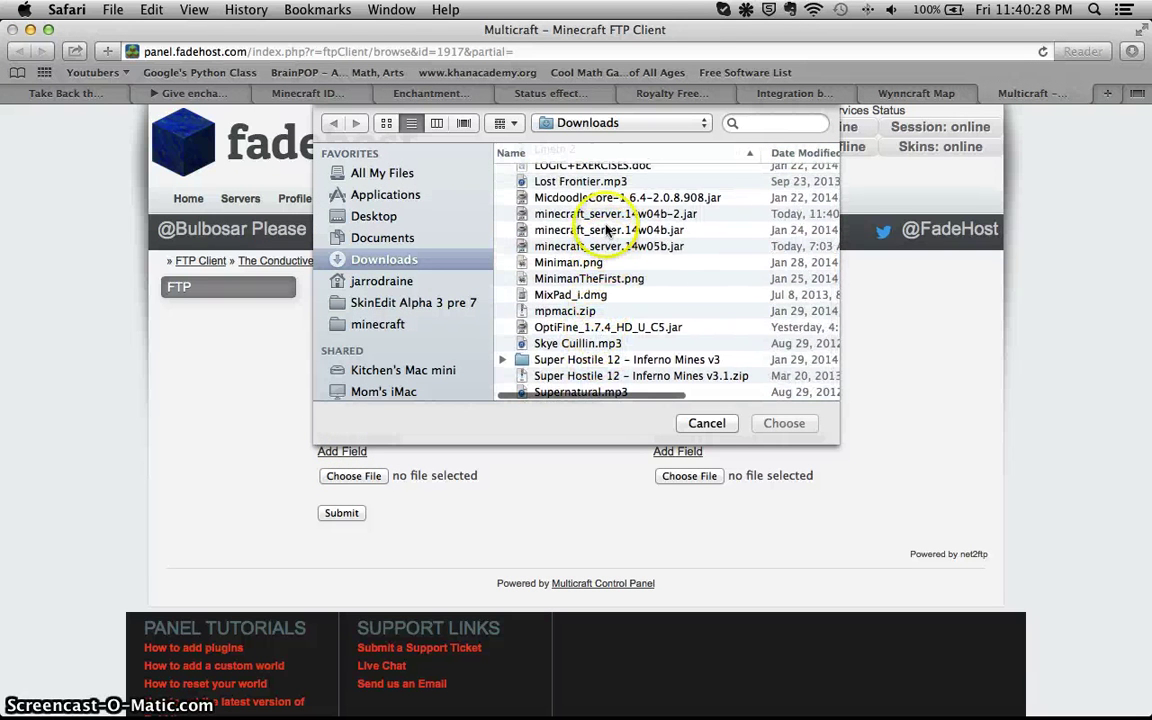
pyautogui.click(603, 247)
pyautogui.click(784, 423)
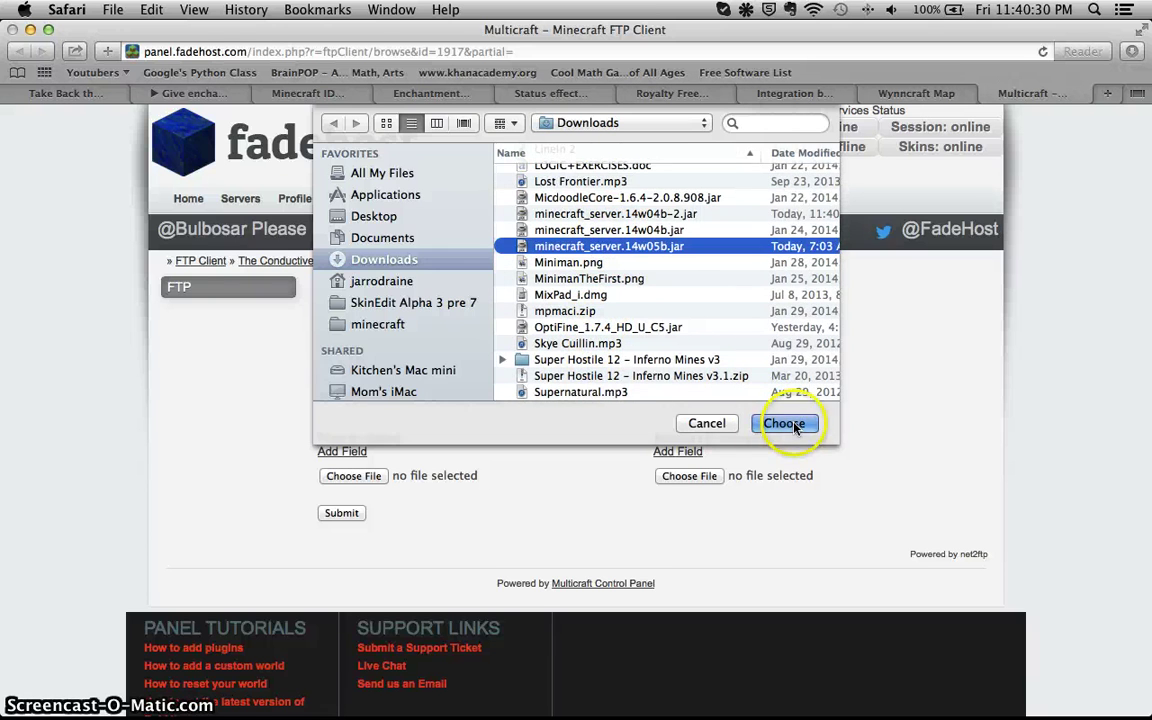
# - Submit the jar upload and review the binary-mode transfer log
pyautogui.click(342, 534)
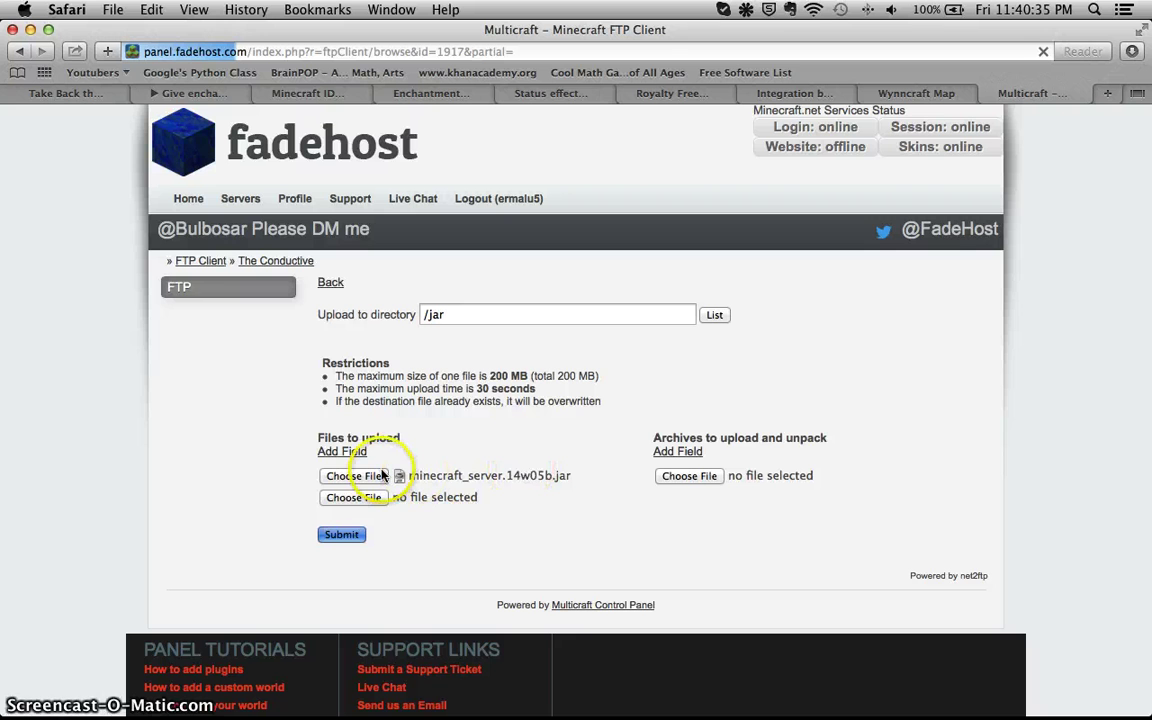
pyautogui.scroll(-1, 382, 472)
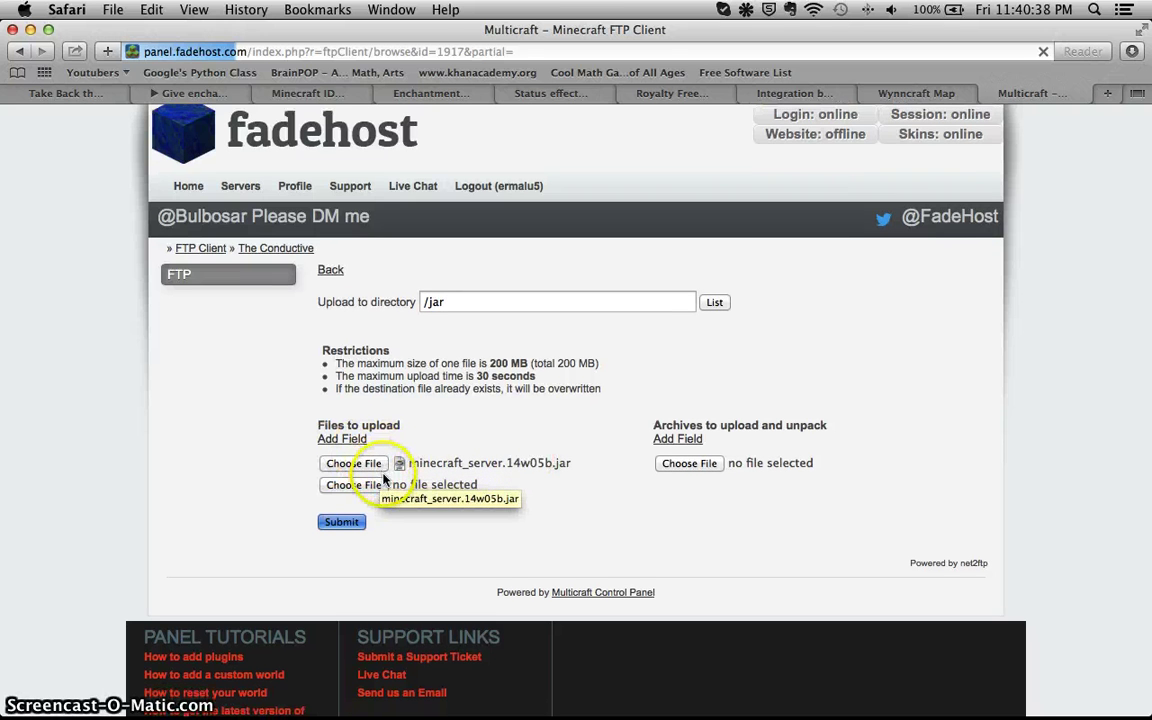
pyautogui.scroll(1, 384, 479)
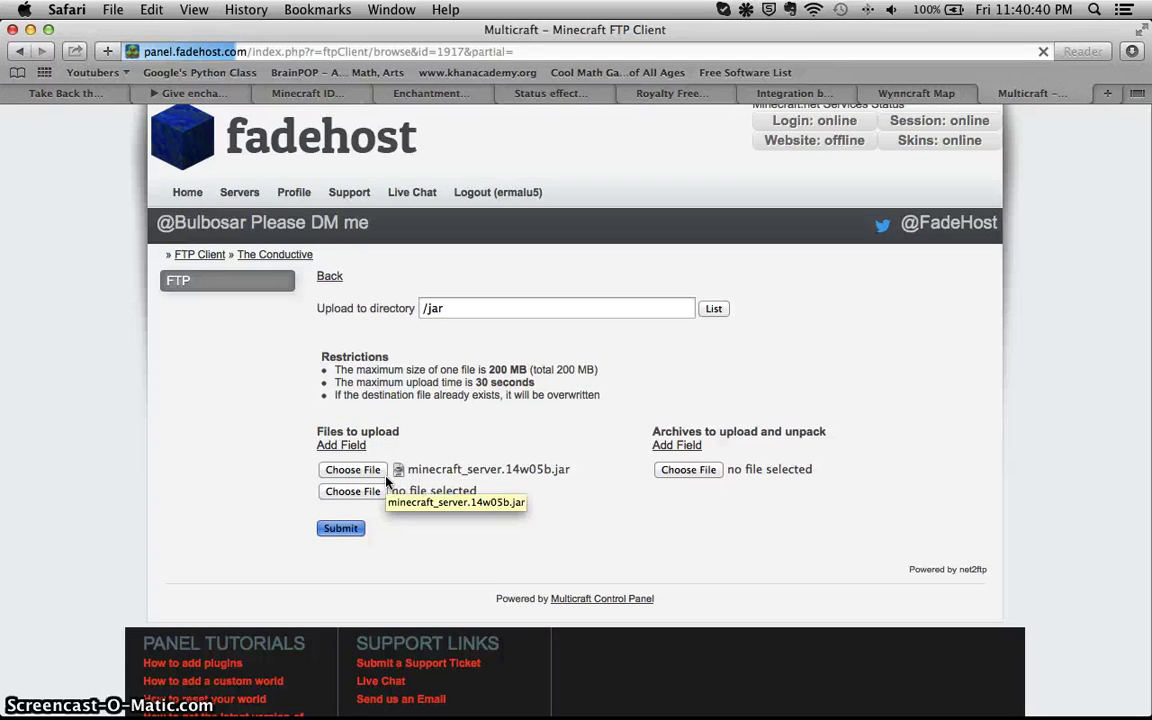
pyautogui.scroll(1, 386, 481)
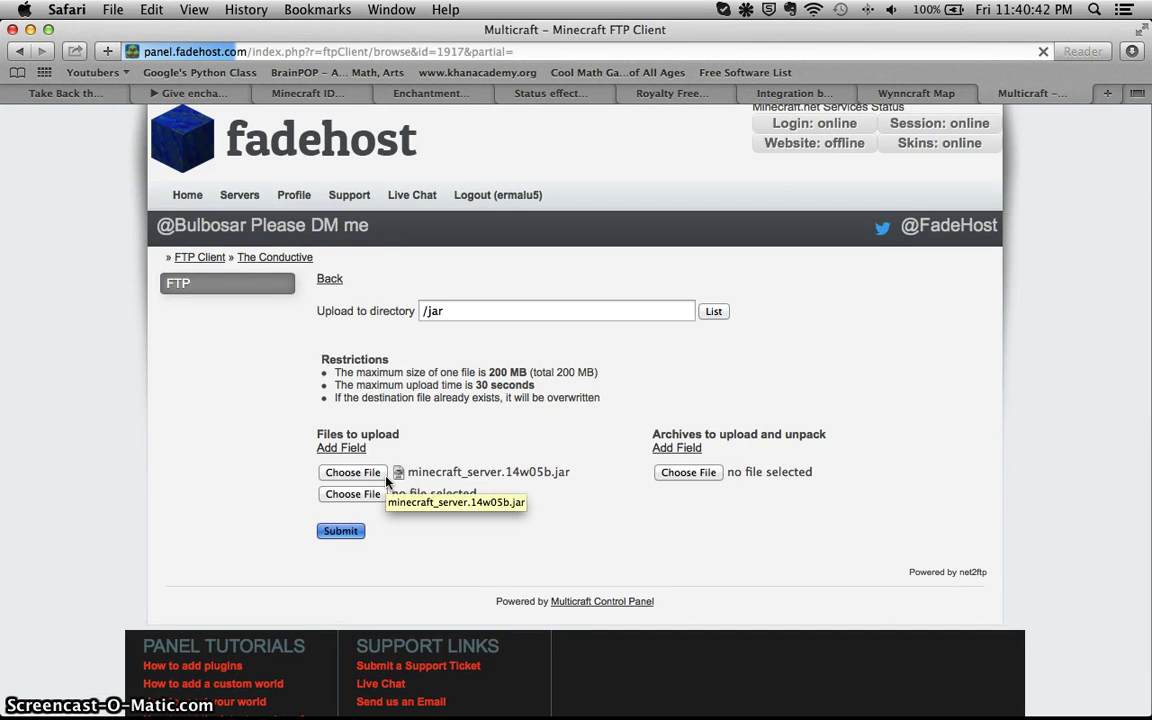
pyautogui.hscroll(-1, 386, 481)
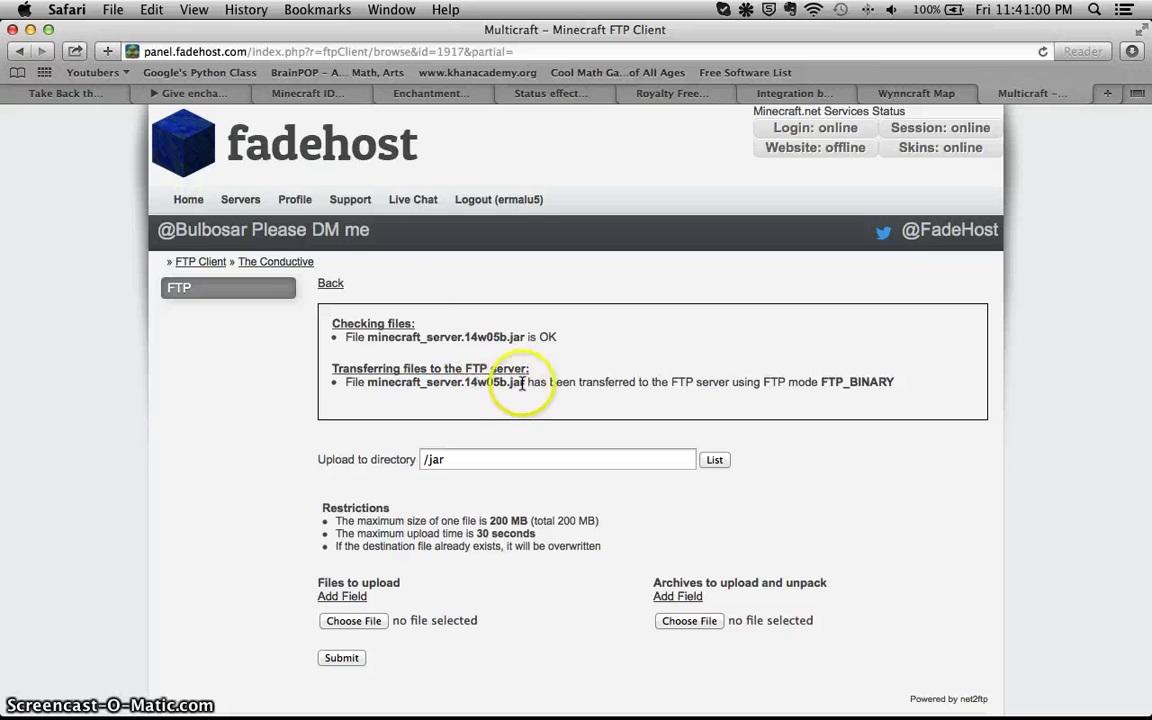
# - Navigate from the jar folder back to The Conductive's settings page
pyautogui.click(329, 284)
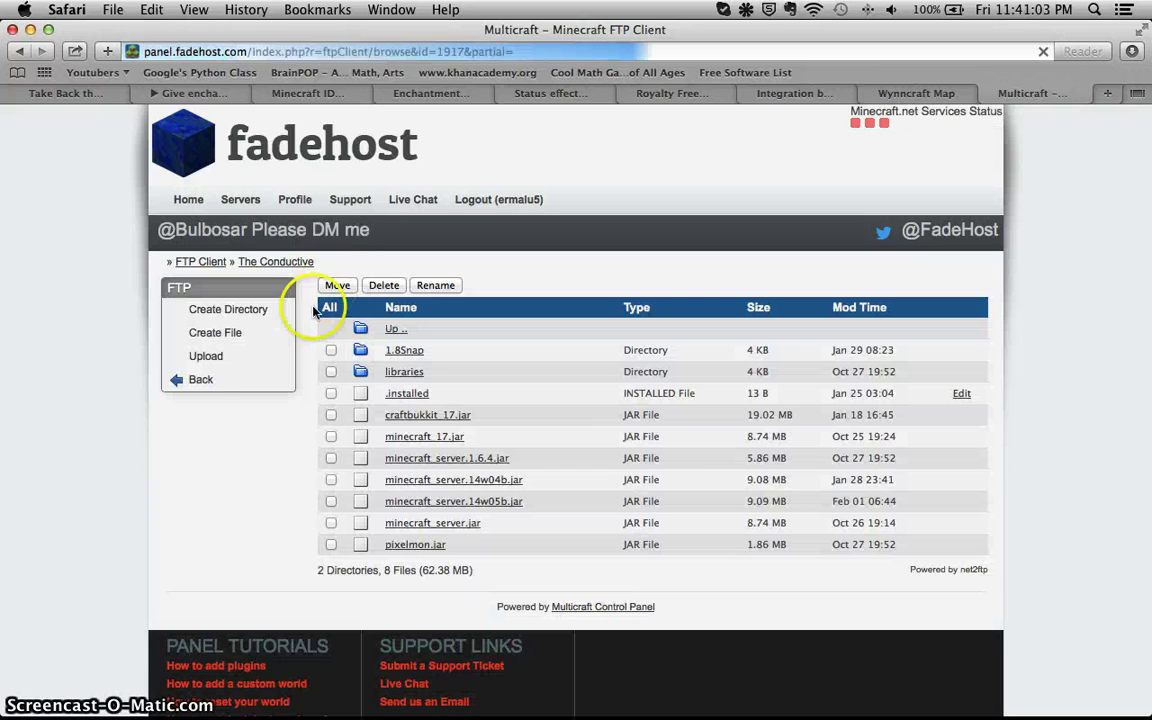
pyautogui.click(211, 264)
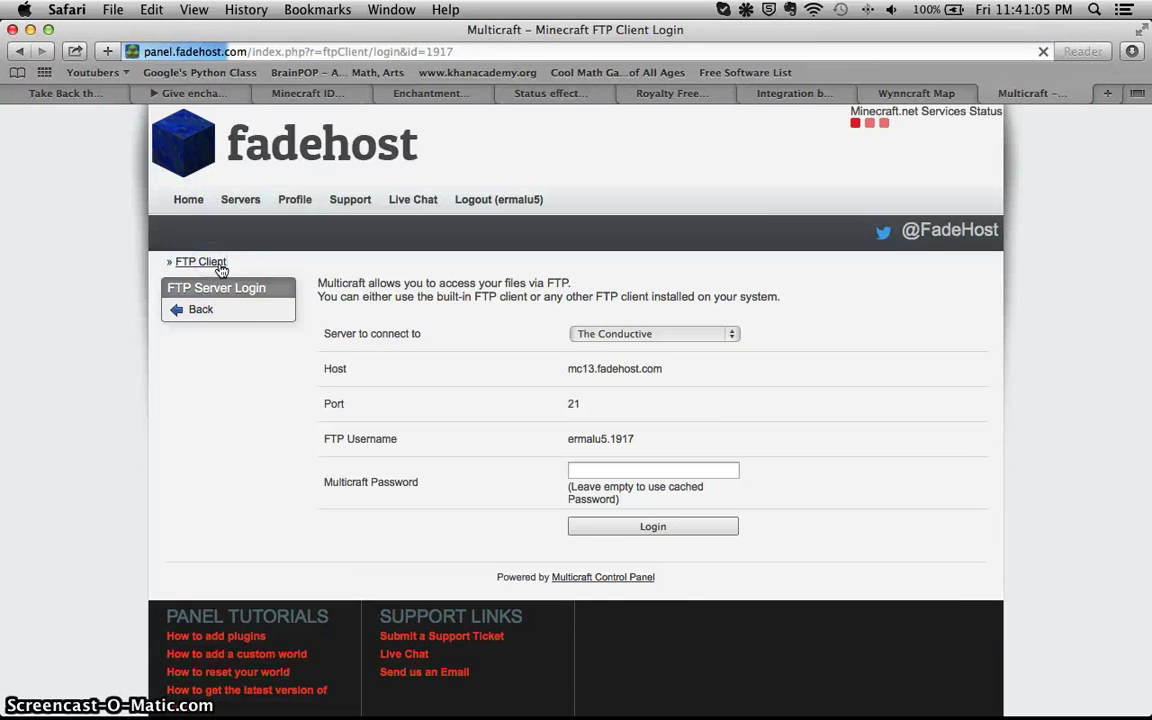
pyautogui.click(170, 311)
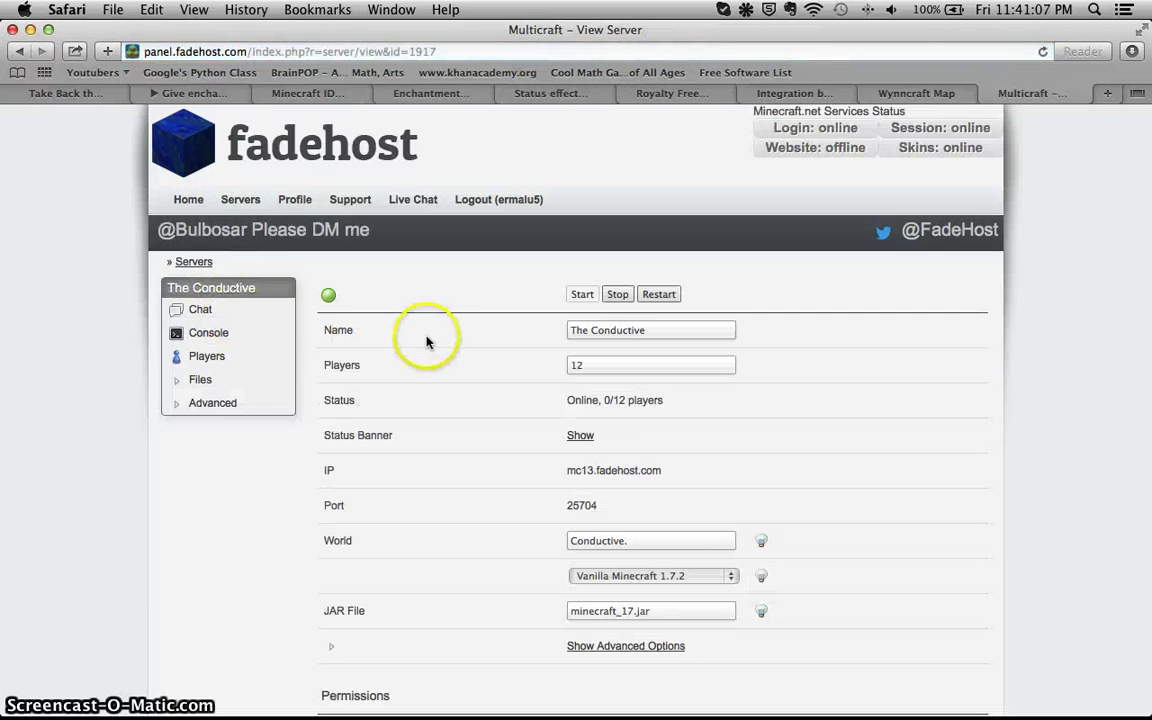
pyautogui.scroll(-3, 427, 342)
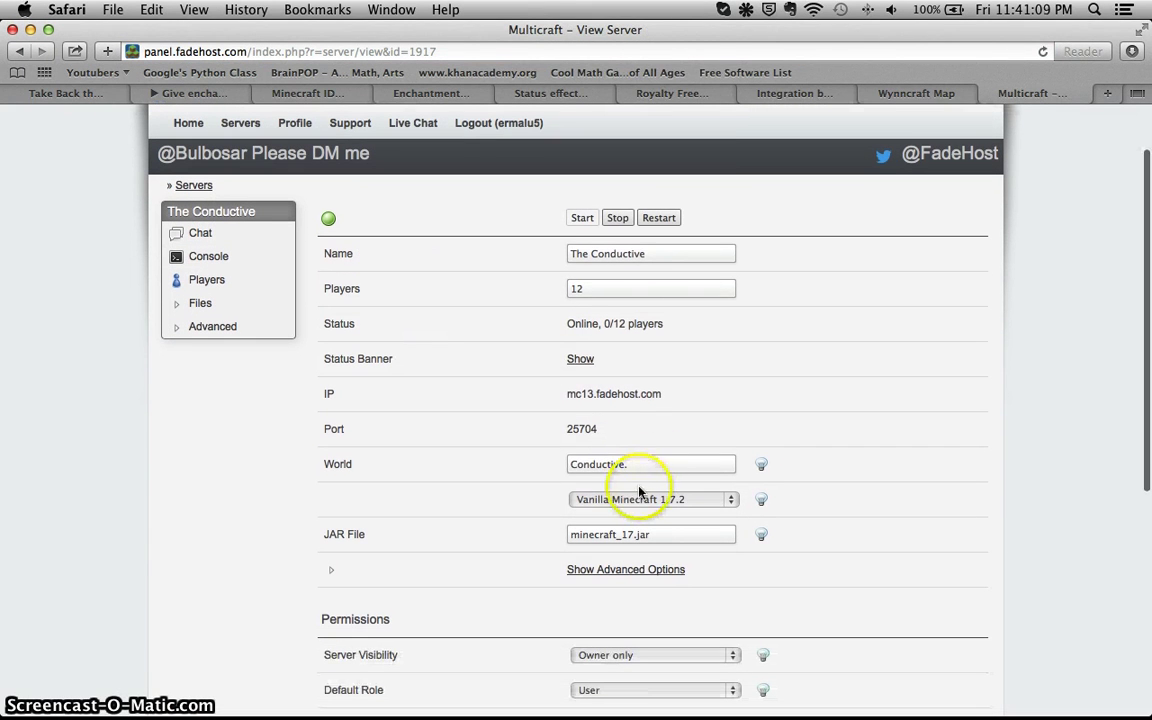
# - Select the World field's old name and start typing Wither's Challenge 1.6
pyautogui.click(648, 503)
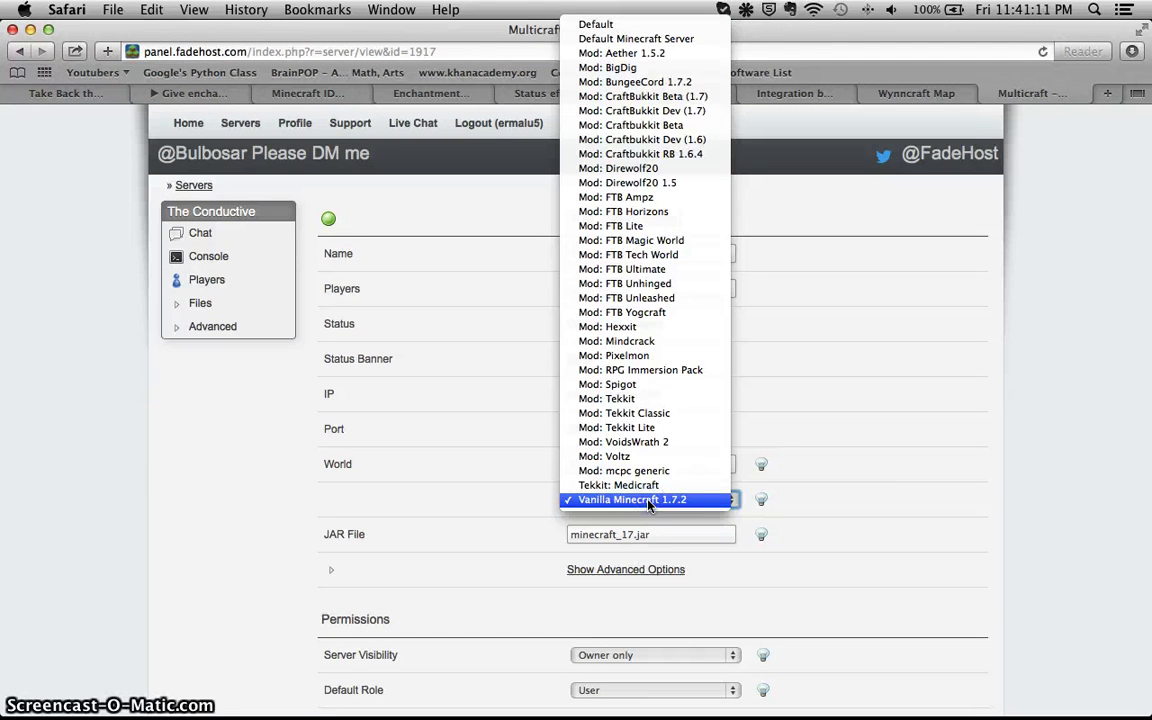
pyautogui.click(648, 500)
pyautogui.click(656, 466)
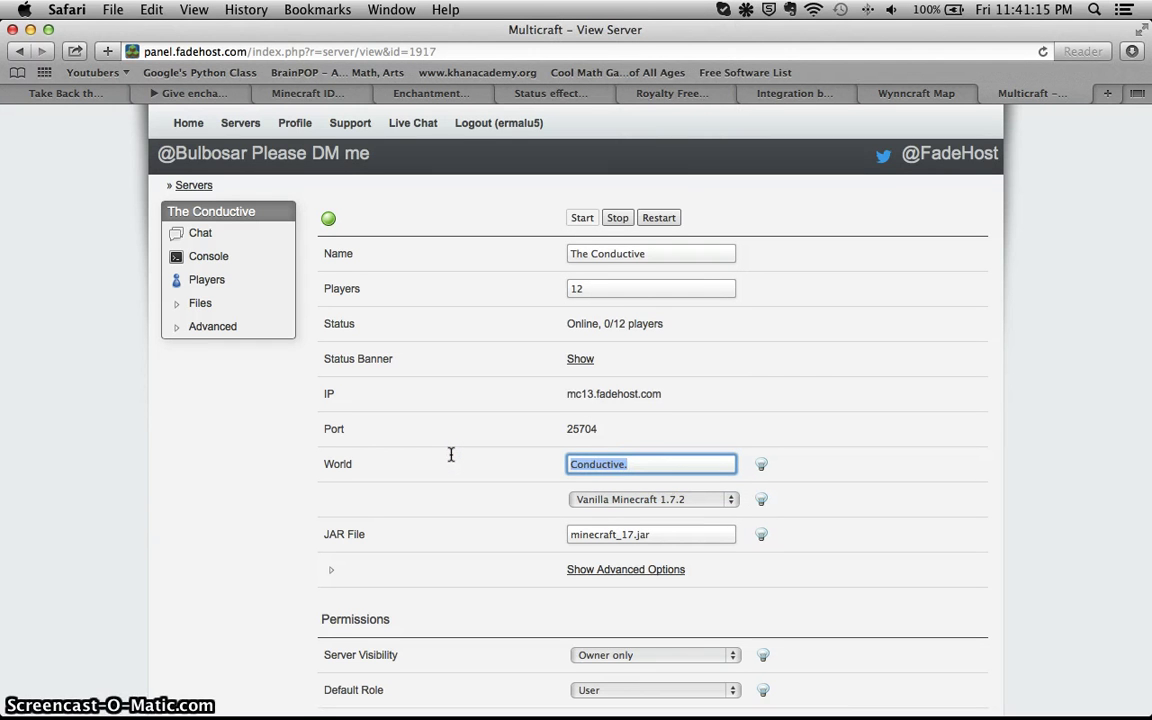
pyautogui.write("Wither's Challenge 1.6")
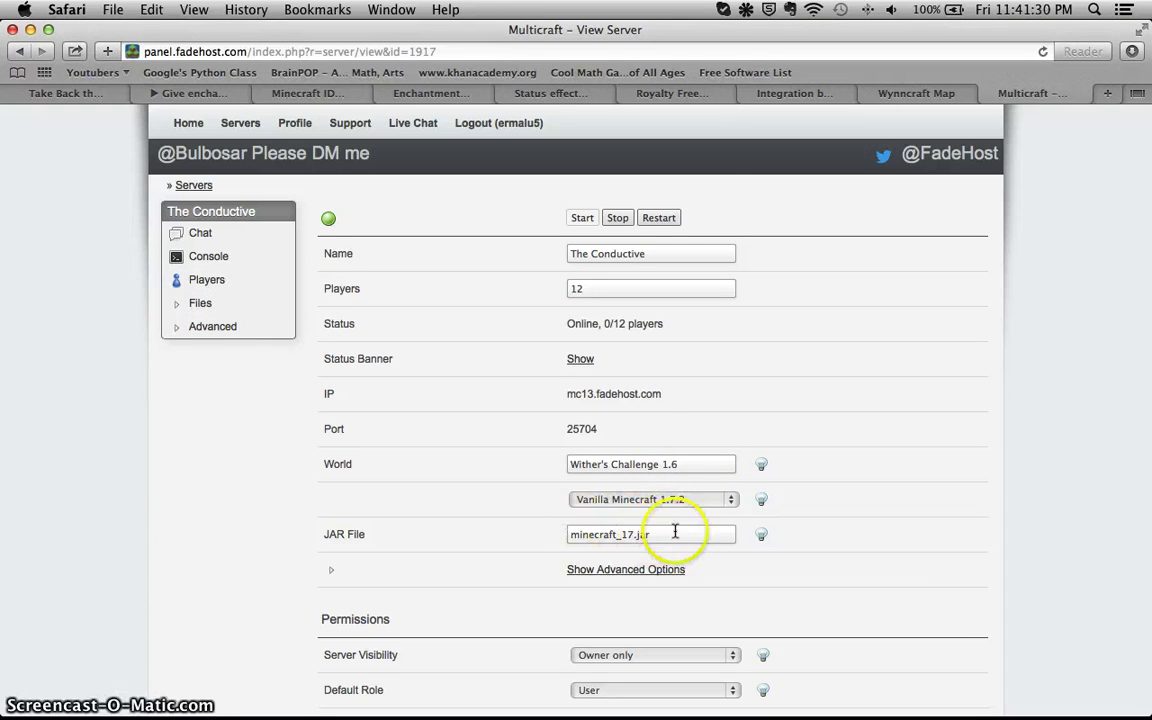
pyautogui.click(687, 499)
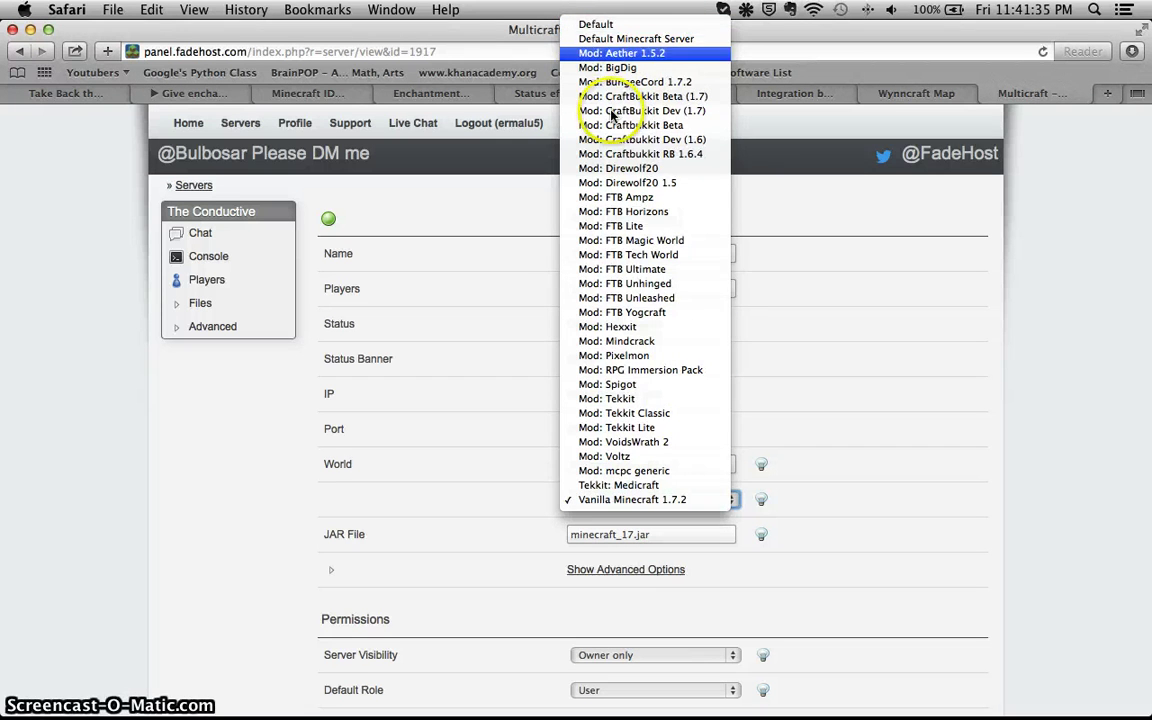
pyautogui.click(985, 360)
pyautogui.moveTo(688, 540); pyautogui.dragTo(628, 537)
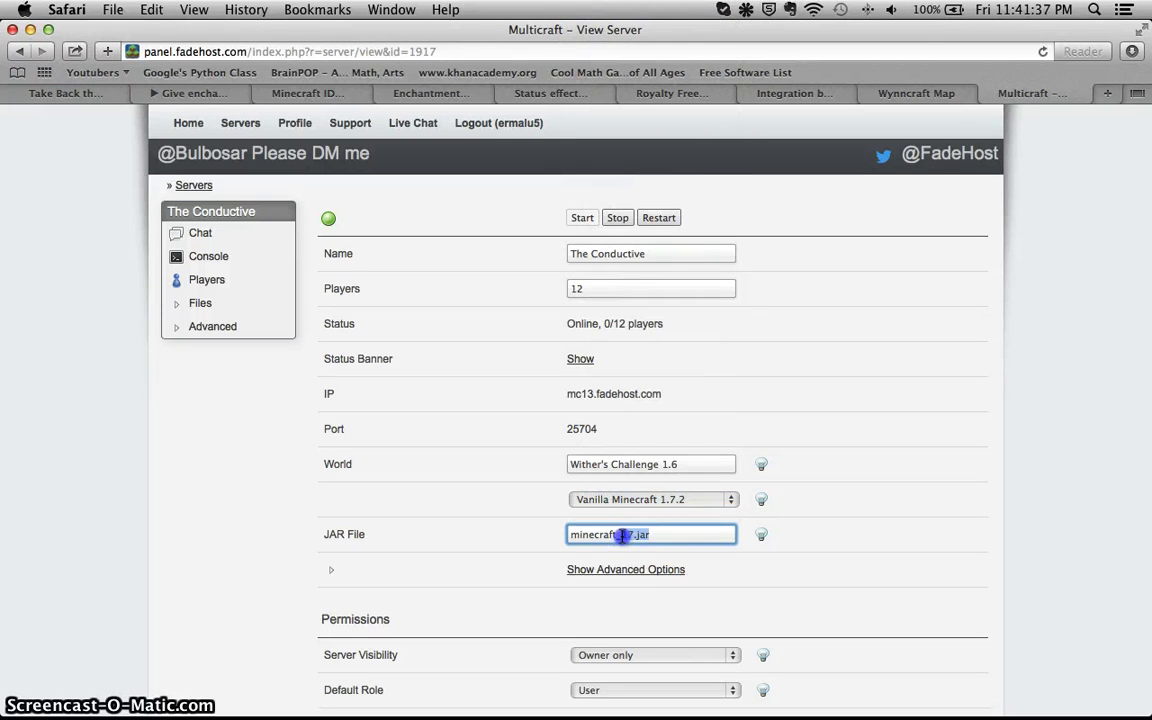
pyautogui.moveTo(761, 499)
pyautogui.write('server.')
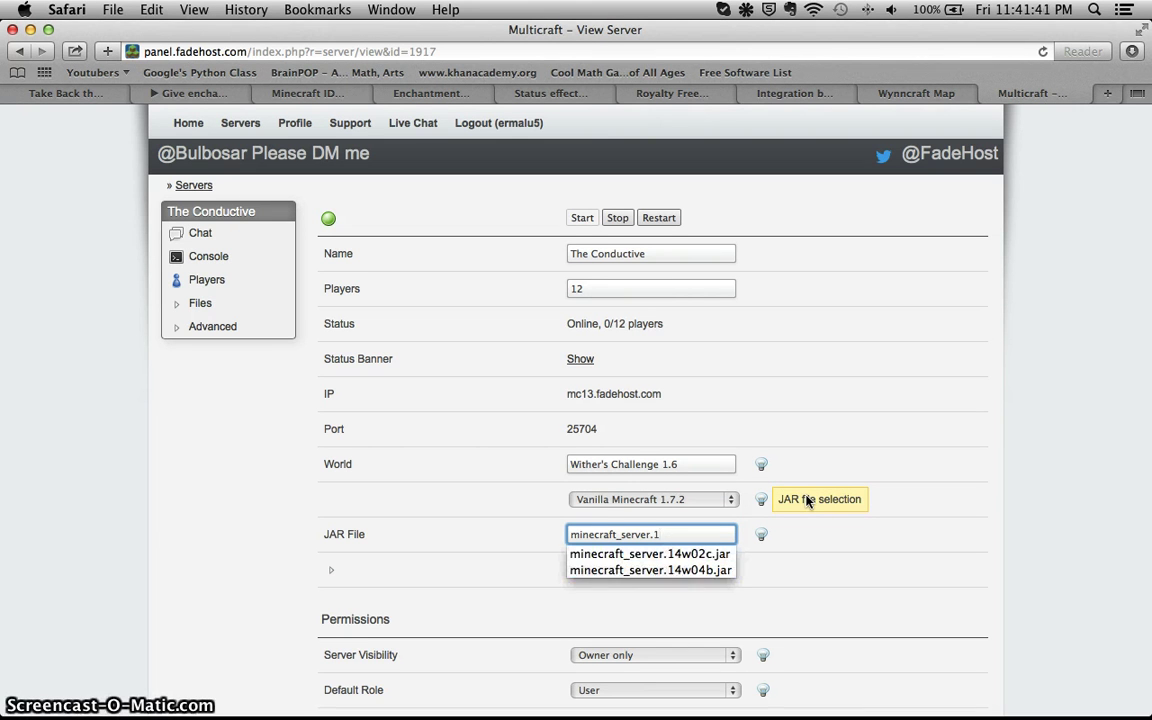
pyautogui.press('Down')
pyautogui.press('Down')
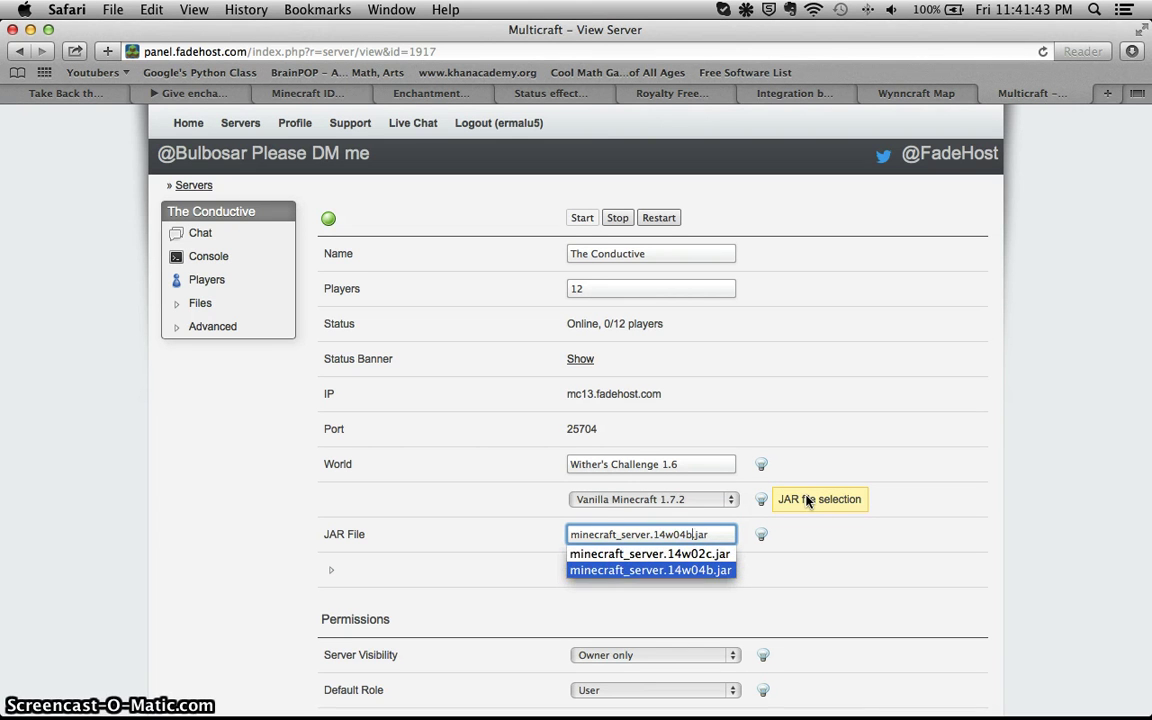
pyautogui.write('5')
pyautogui.press('Return')
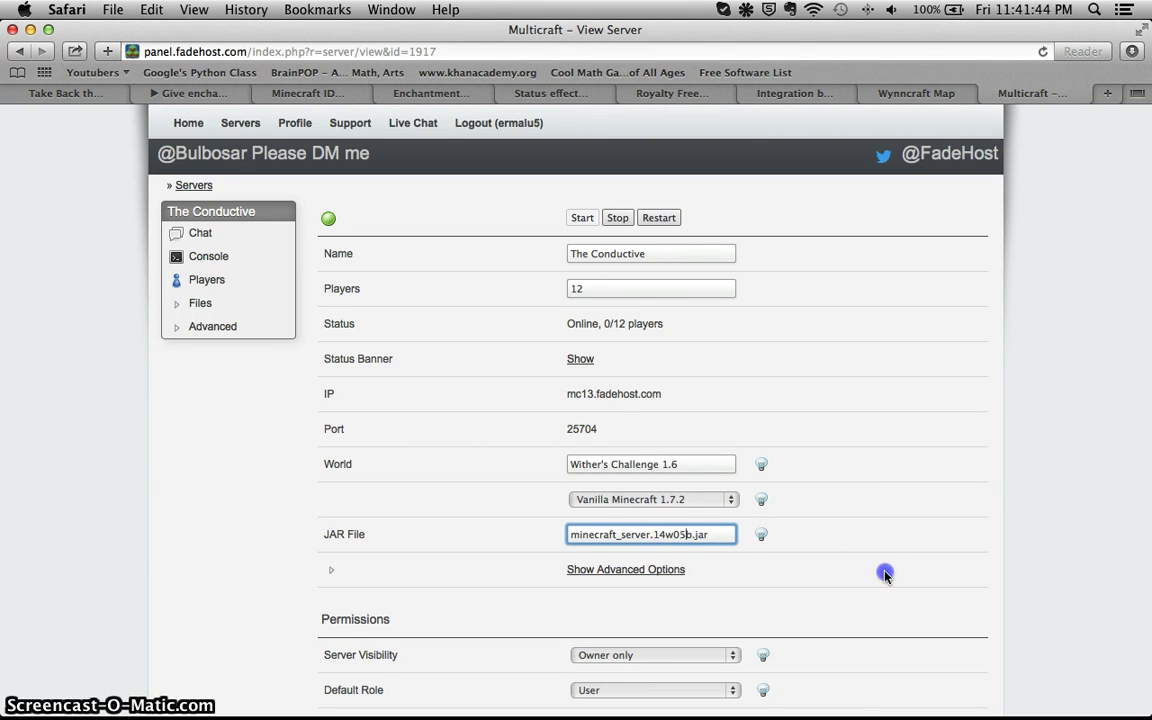
pyautogui.click(680, 537)
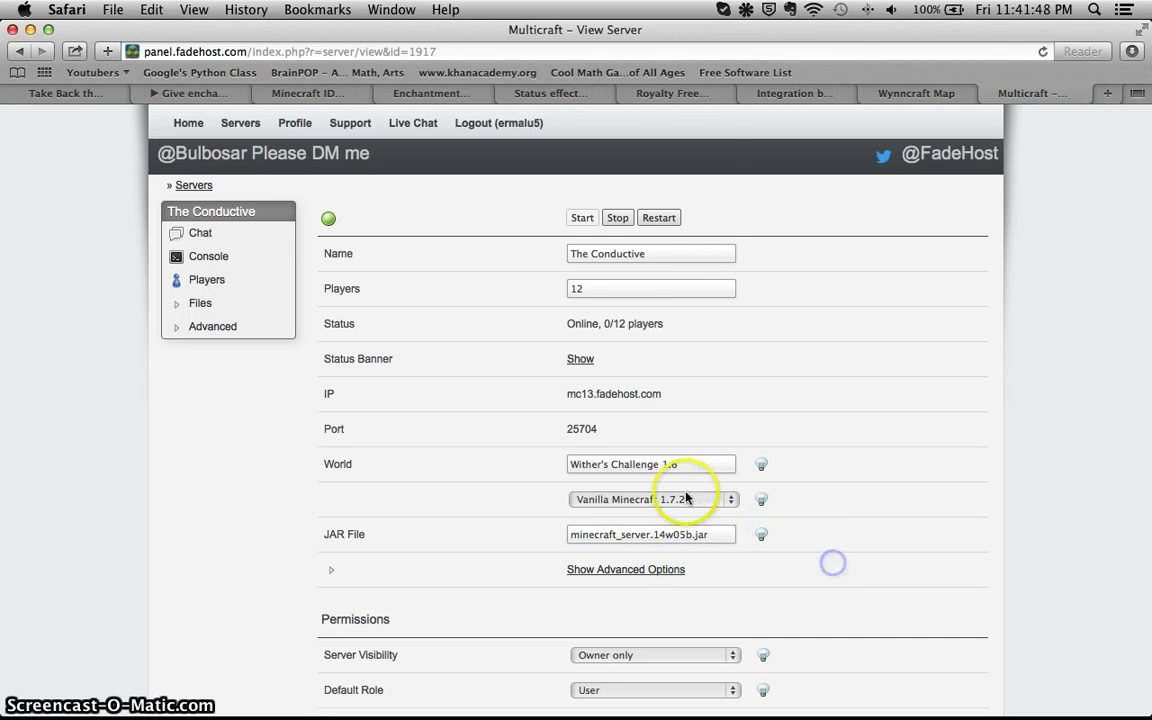
pyautogui.click(686, 498)
pyautogui.click(684, 502)
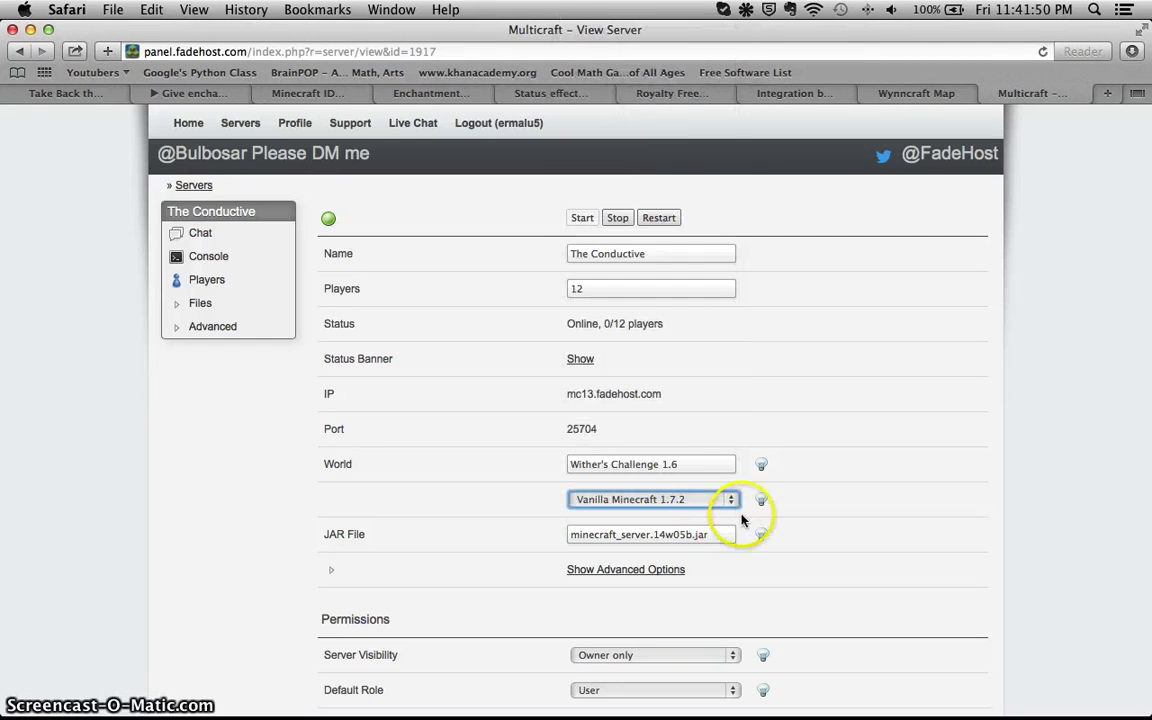
pyautogui.click(703, 499)
pyautogui.click(614, 485)
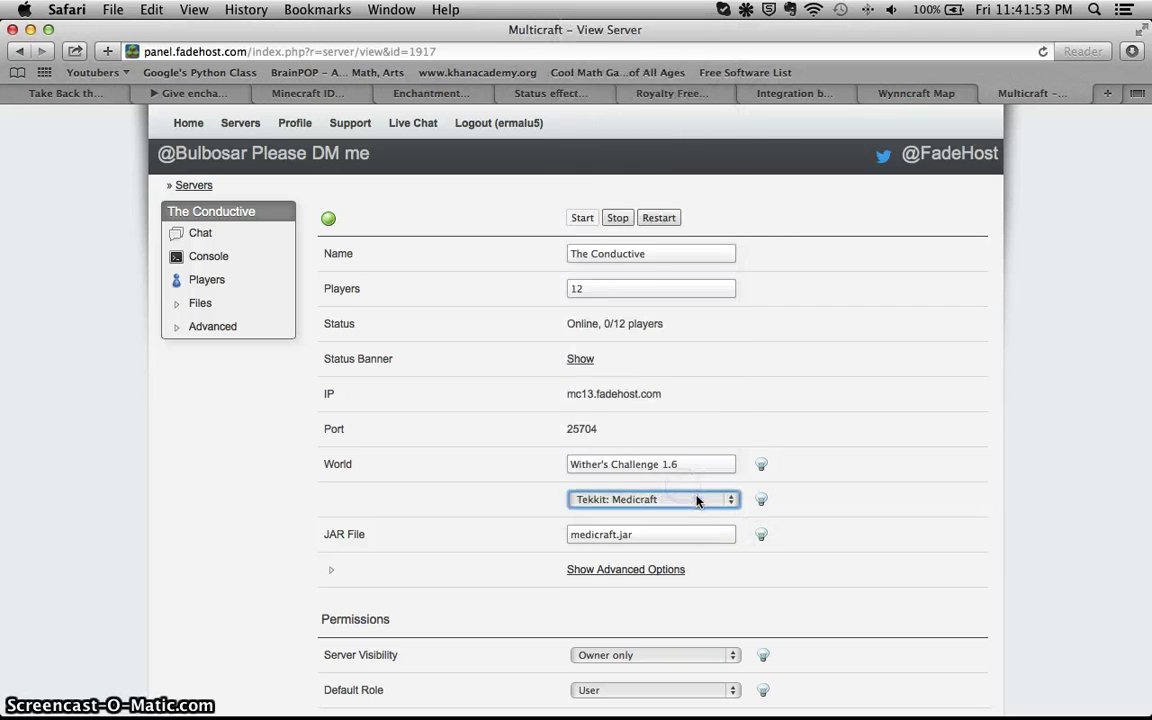
pyautogui.click(690, 517)
# - Restart The Conductive so it loads the Wither's Challenge 1.6 world
pyautogui.click(892, 500)
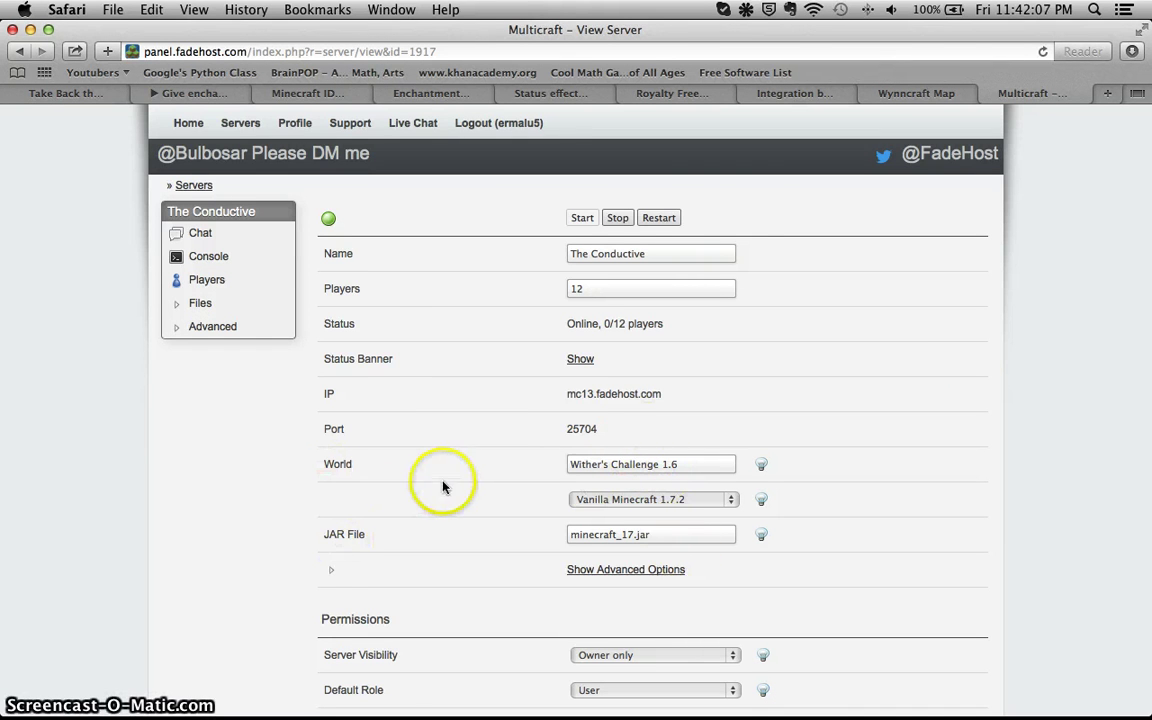
pyautogui.click(662, 220)
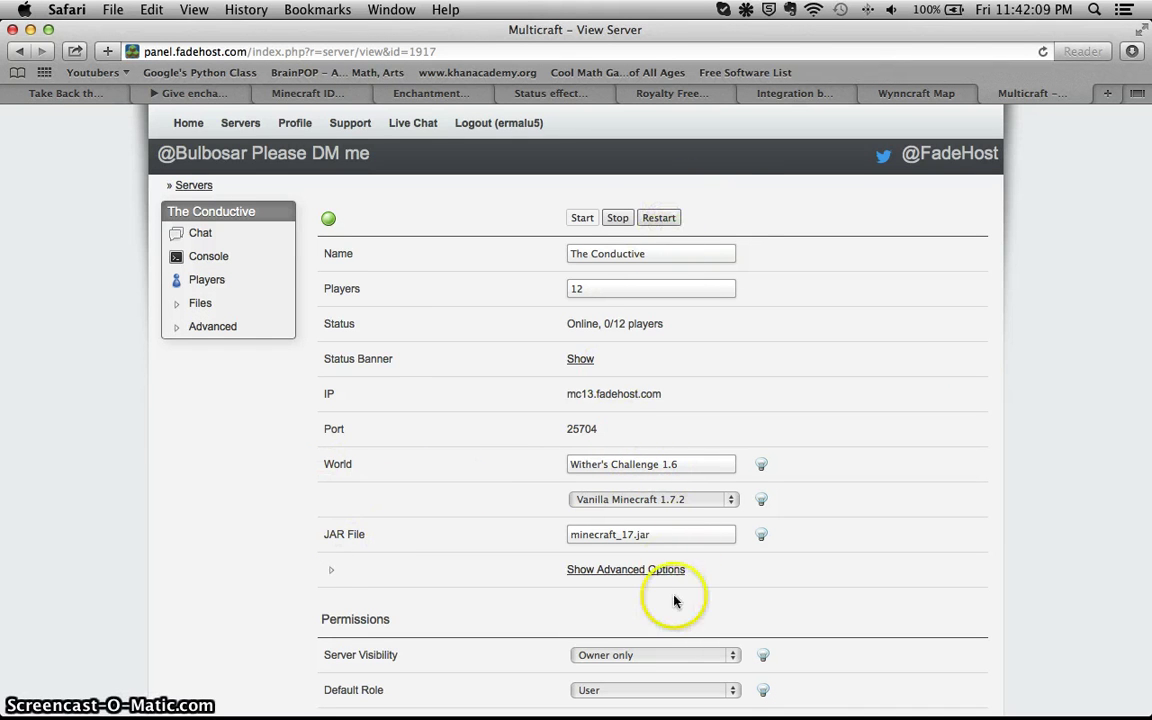